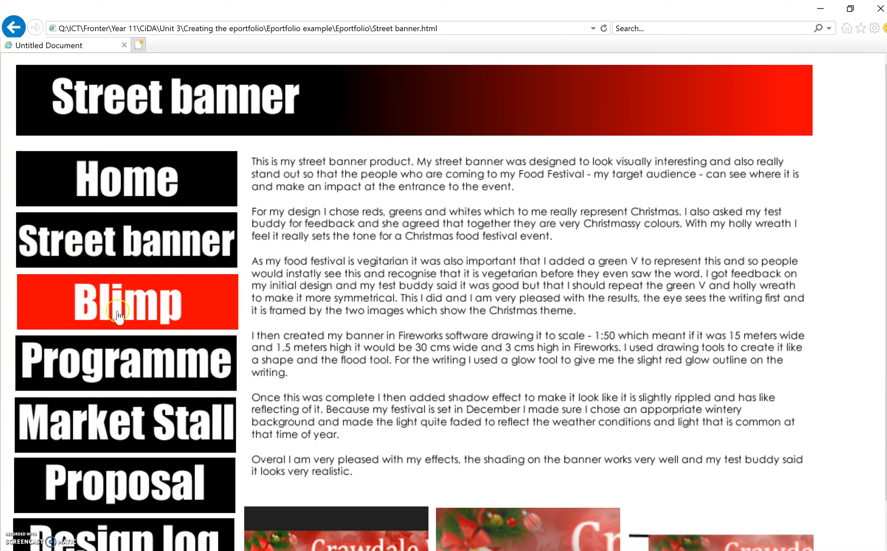
Open the eportfolio's Home page in the browser and switch to editing it in Dreamweaver
{"action": "left_click", "coordinate": [158, 191]}
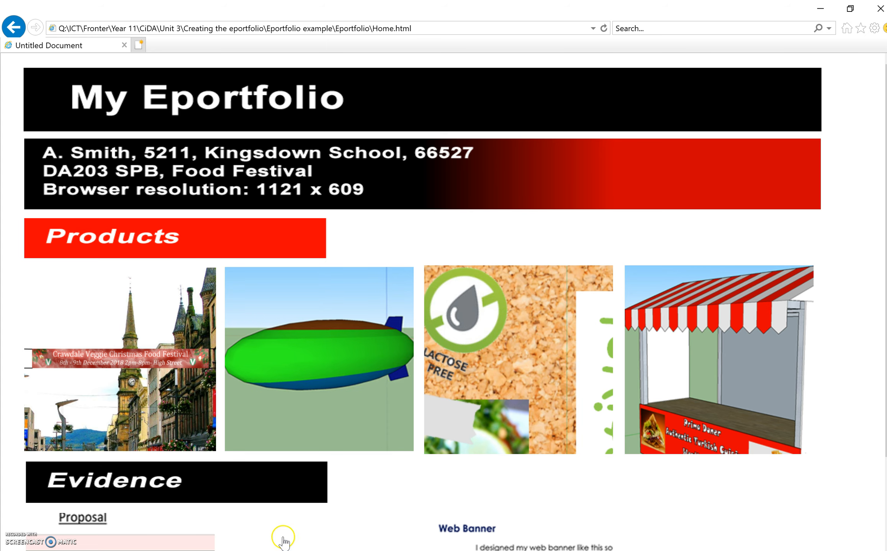
{"action": "left_click", "coordinate": [280, 550]}
{"action": "left_click", "coordinate": [779, 163]}
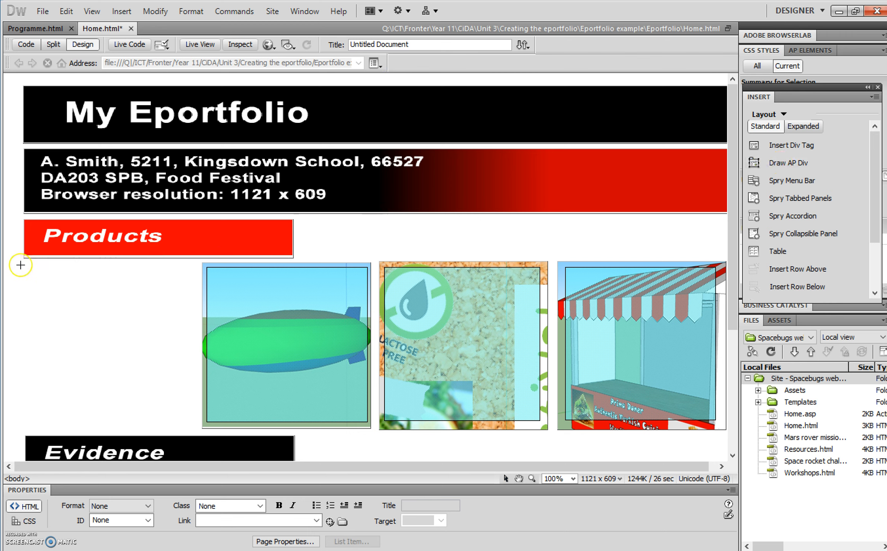
Draw an AP Div about 256 px wide beside the blimp image under Products and set its height to 252 px
{"action": "left_click_drag", "start_coordinate": [24, 260], "coordinate": [197, 428]}
{"action": "left_click", "coordinate": [197, 428]}
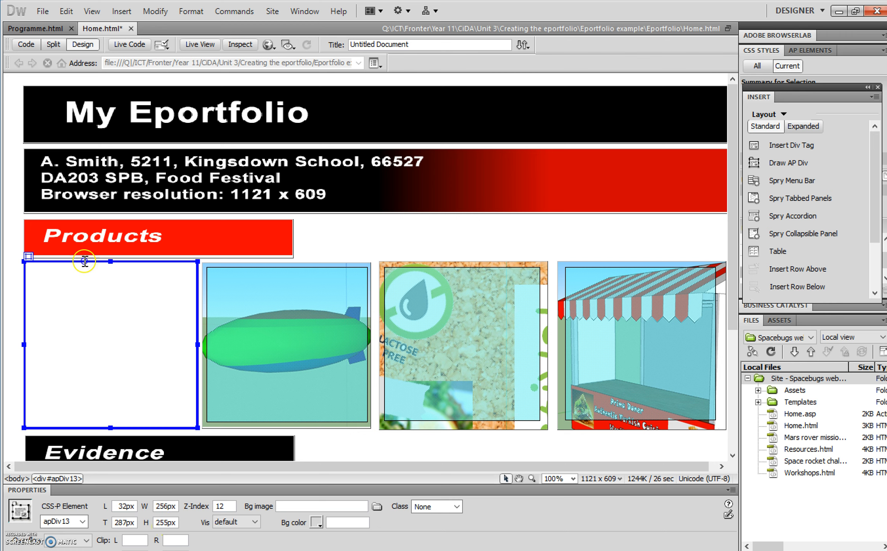
{"action": "left_click", "coordinate": [168, 523]}
{"action": "key", "text": "BackSpace"}
{"action": "type", "text": "2"}
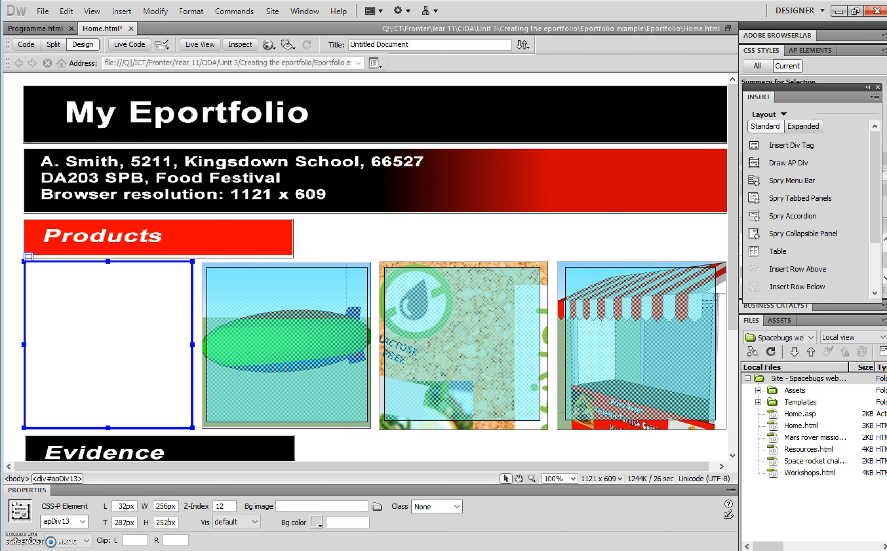
{"action": "key", "text": "Return"}
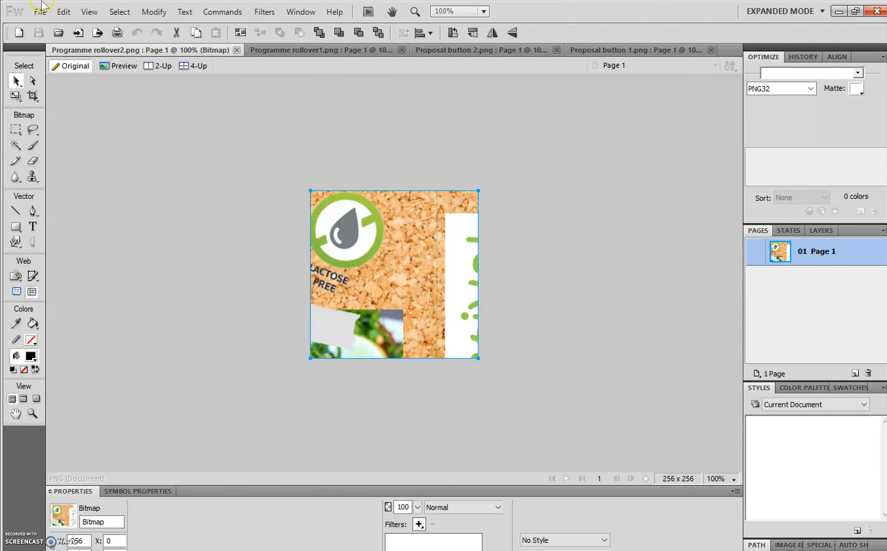
Create a new Fireworks document 256 pixels wide and 252 pixels high
{"action": "left_click", "coordinate": [40, 11]}
{"action": "left_click", "coordinate": [96, 23]}
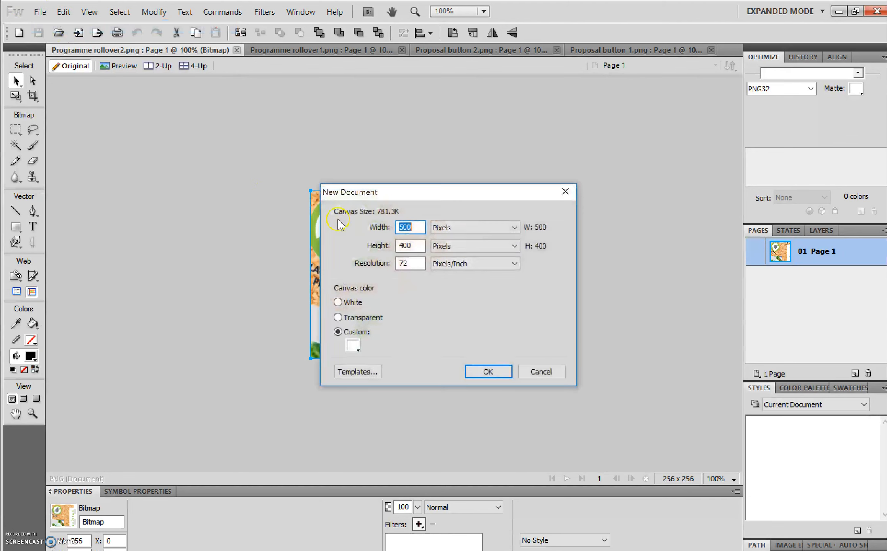
{"action": "type", "text": "256"}
{"action": "double_click", "coordinate": [408, 245]}
{"action": "type", "text": "252"}
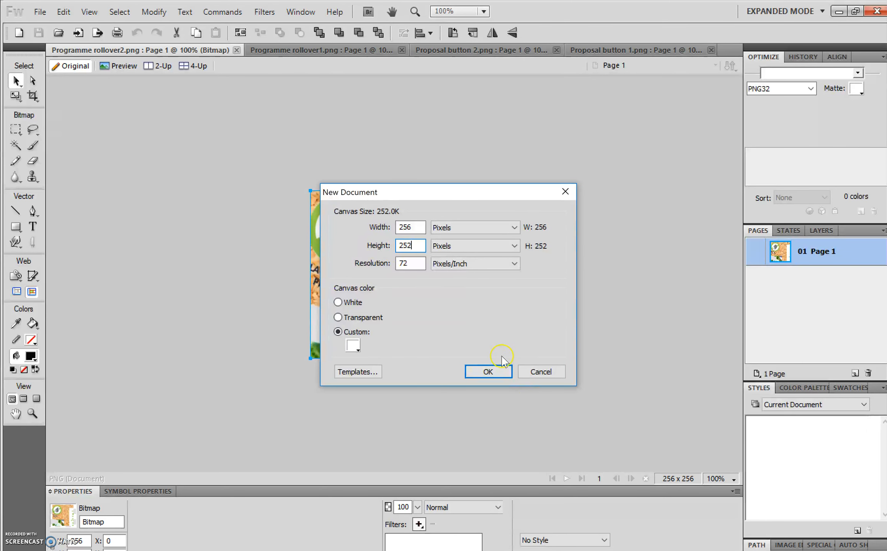
{"action": "left_click", "coordinate": [488, 372]}
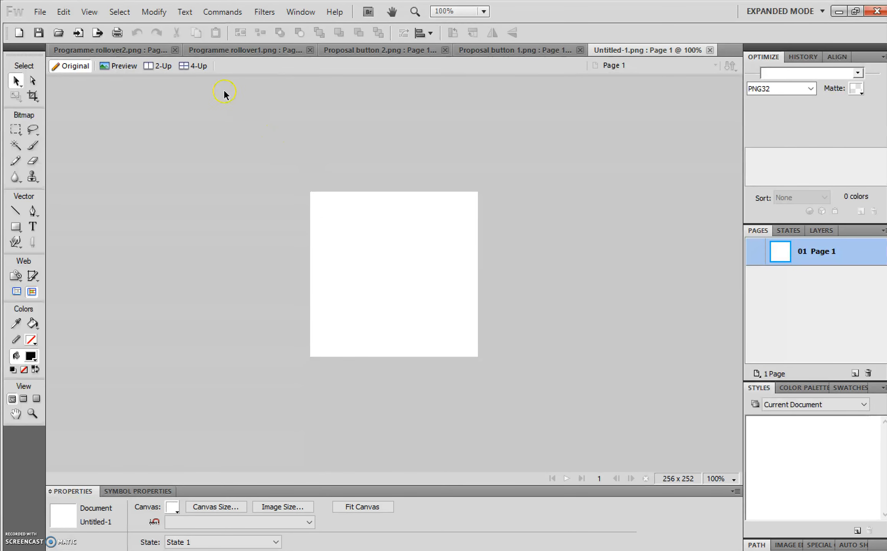
Switch to the Programme rollover2 document and select its bitmap image
{"action": "left_click", "coordinate": [217, 52]}
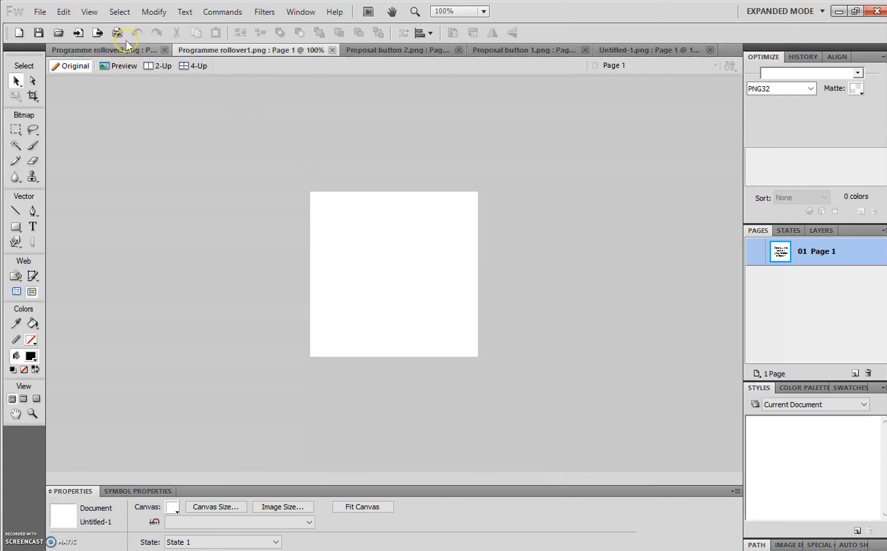
{"action": "left_click", "coordinate": [114, 52]}
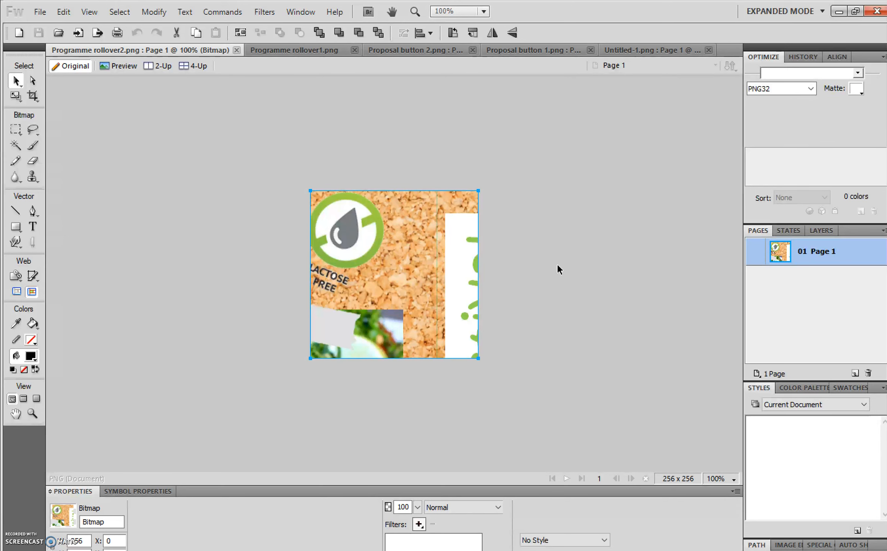
{"action": "left_click", "coordinate": [407, 261]}
{"action": "mouse_move", "coordinate": [396, 260]}
{"action": "left_mouse_down"}
{"action": "mouse_move", "coordinate": [414, 264]}
{"action": "mouse_move", "coordinate": [405, 263]}
{"action": "left_mouse_up"}
{"action": "left_click", "coordinate": [99, 118]}
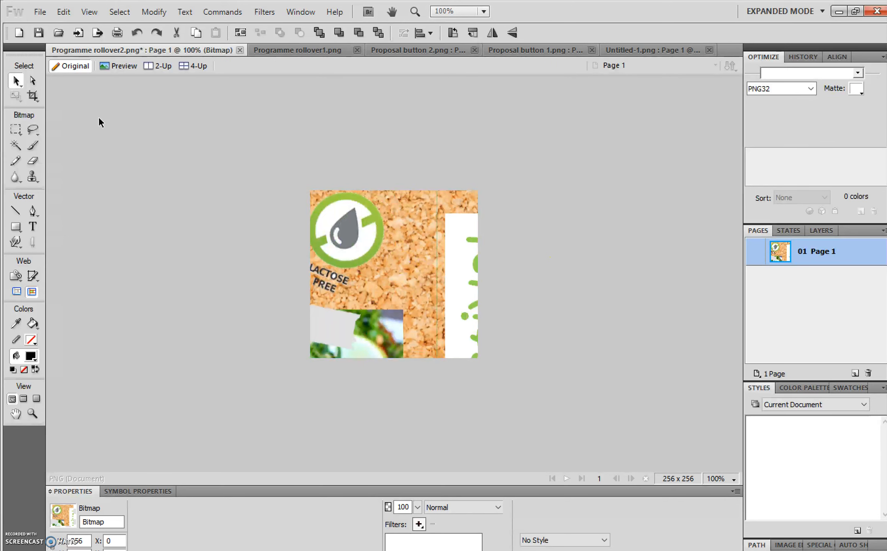
Try saving the document with Save As into the Eportfolio folder
{"action": "left_click", "coordinate": [40, 12]}
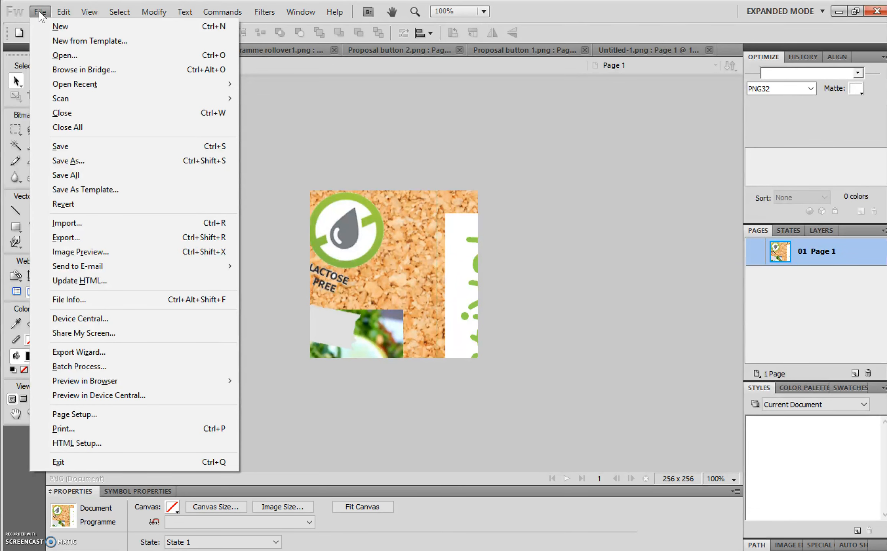
{"action": "left_click", "coordinate": [83, 161]}
{"action": "left_click", "coordinate": [316, 177]}
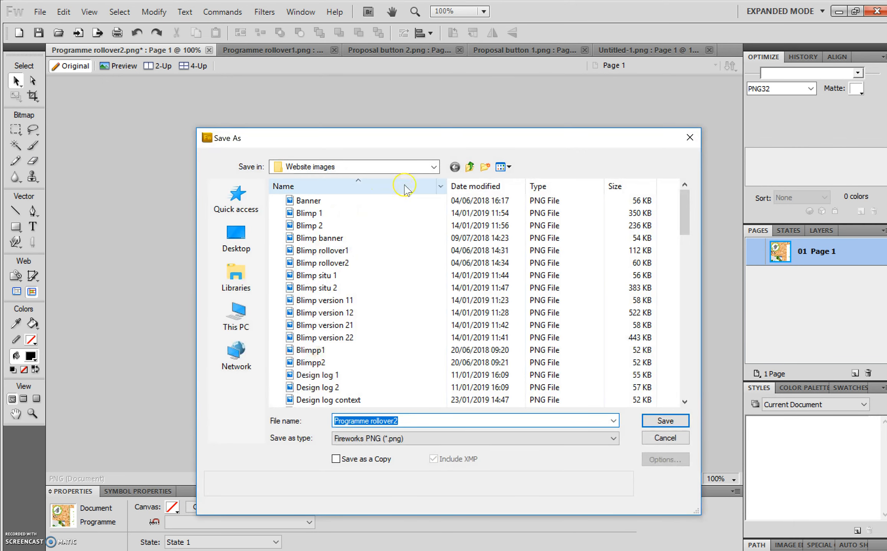
{"action": "left_click", "coordinate": [434, 167]}
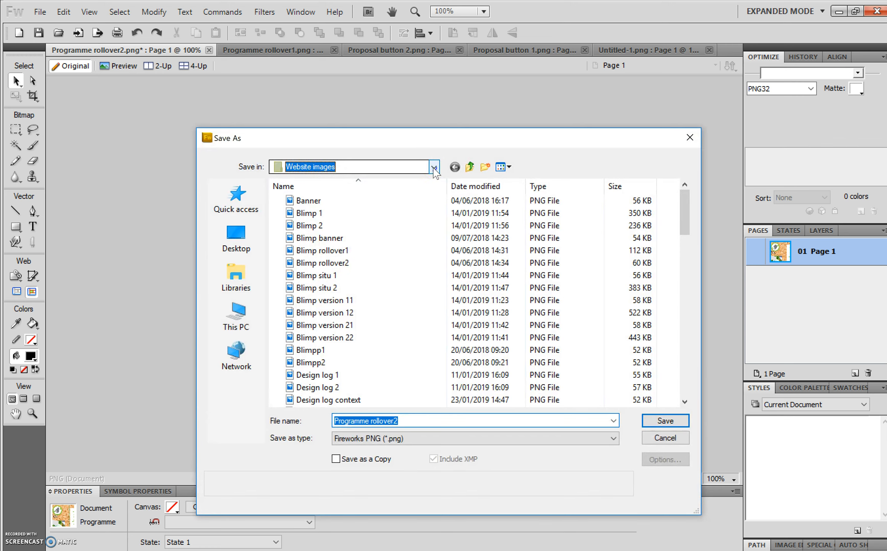
{"action": "left_click", "coordinate": [377, 441]}
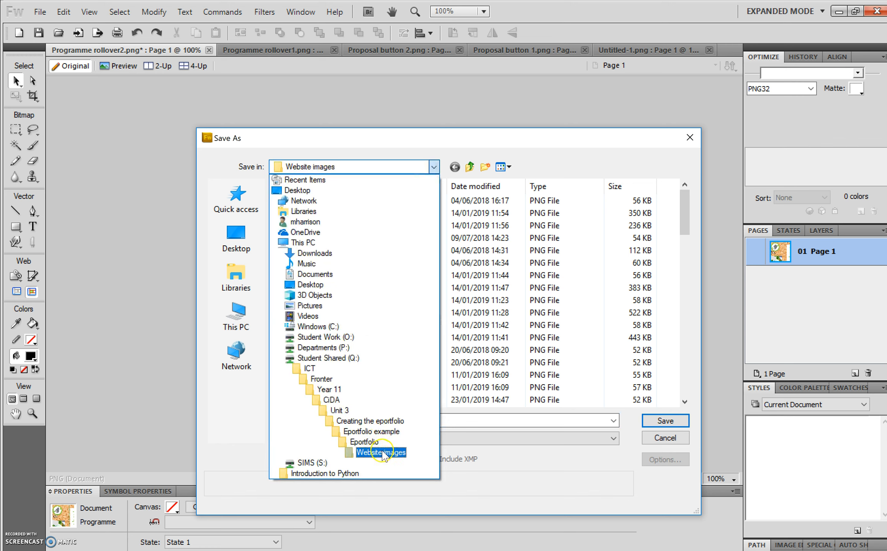
{"action": "left_click", "coordinate": [404, 456]}
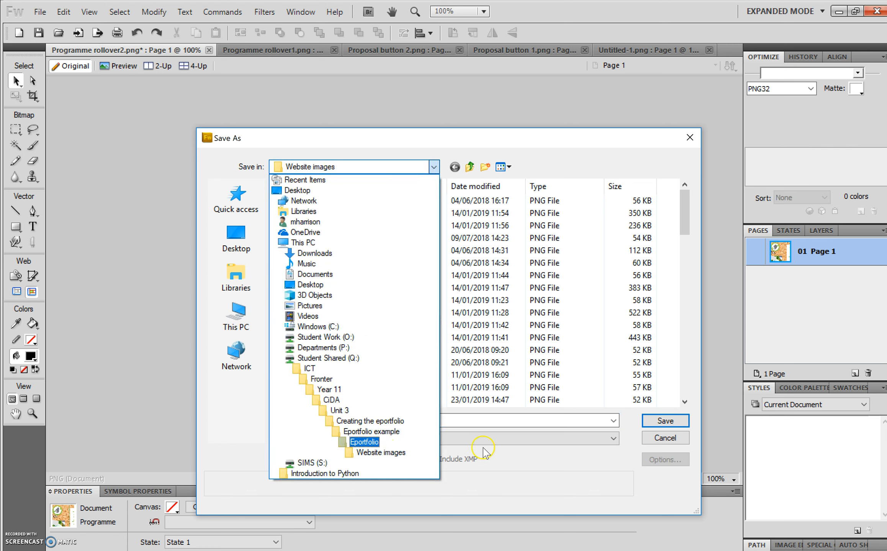
{"action": "left_click", "coordinate": [671, 438]}
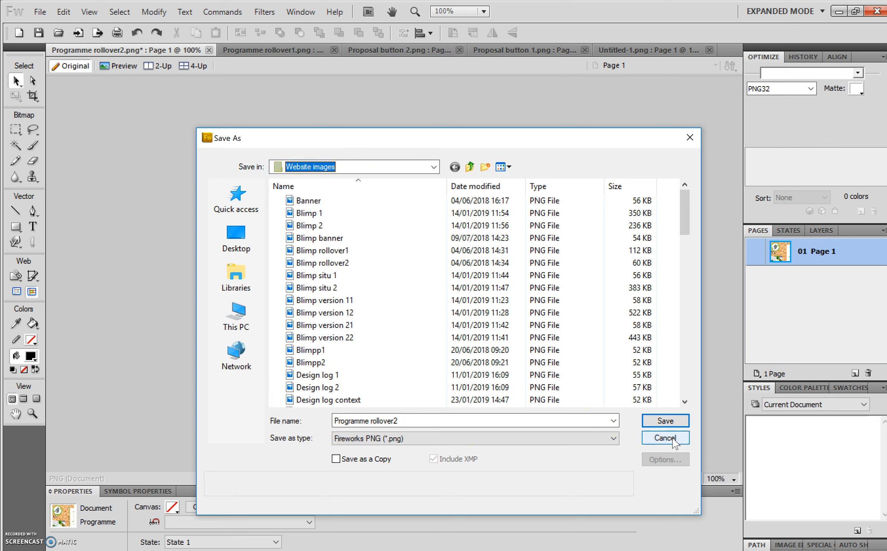
{"action": "left_click", "coordinate": [672, 440]}
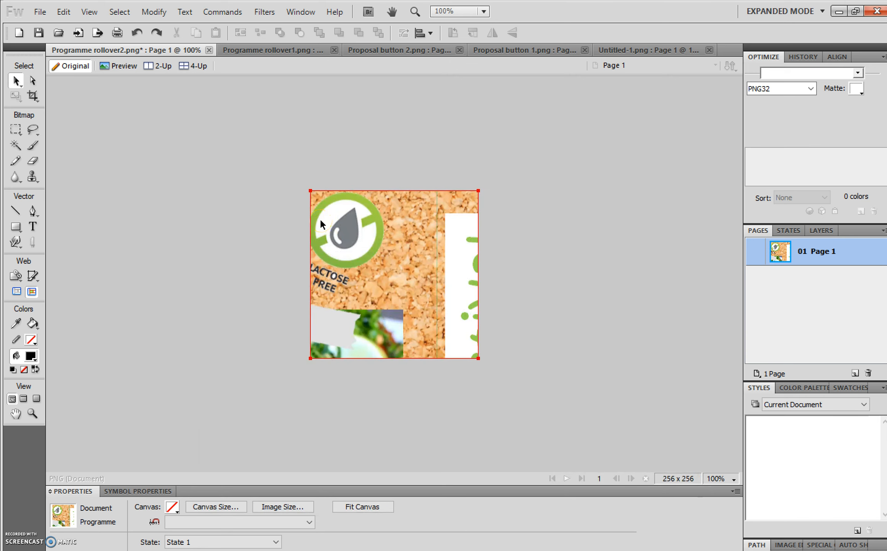
Open Image Preview and adjust the export scale to 70 percent
{"action": "left_click", "coordinate": [201, 152]}
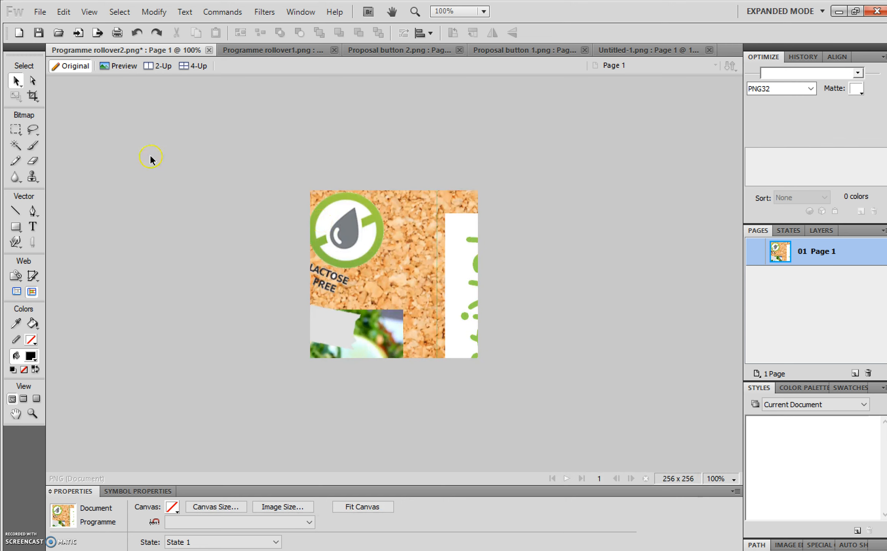
{"action": "left_click", "coordinate": [40, 11]}
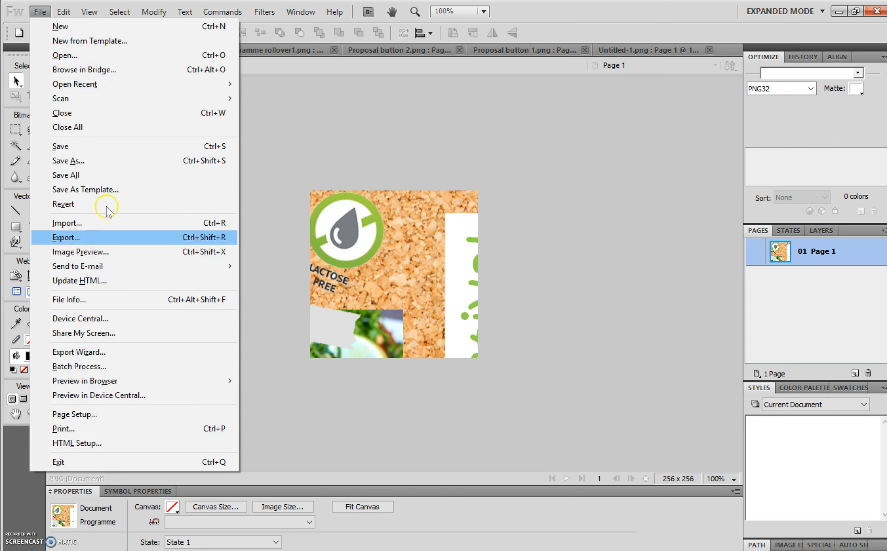
{"action": "left_click", "coordinate": [134, 253]}
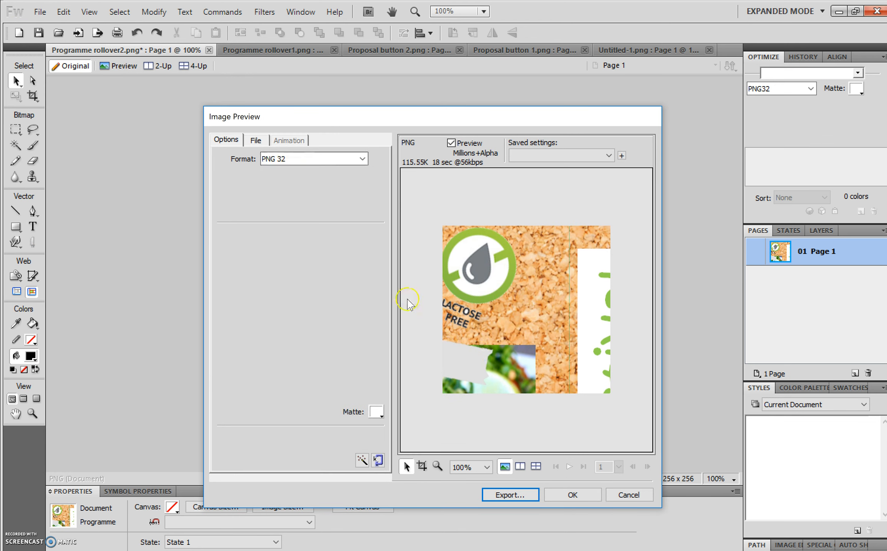
{"action": "left_click", "coordinate": [256, 141]}
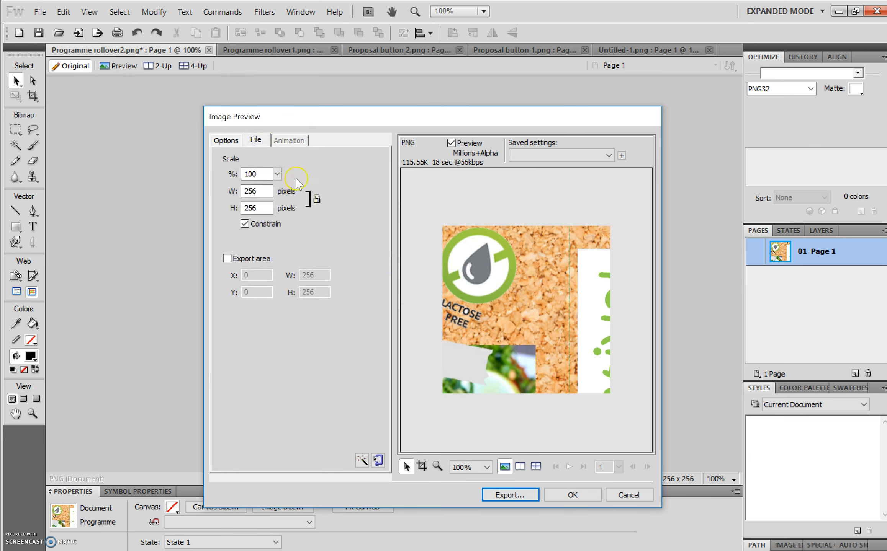
{"action": "left_click", "coordinate": [279, 174]}
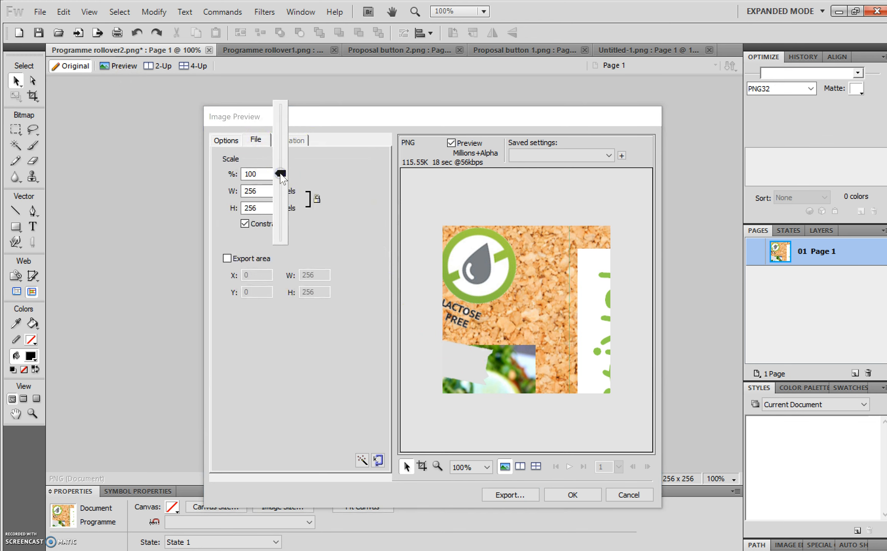
{"action": "left_click_drag", "start_coordinate": [281, 174], "coordinate": [282, 189]}
{"action": "left_click", "coordinate": [356, 198]}
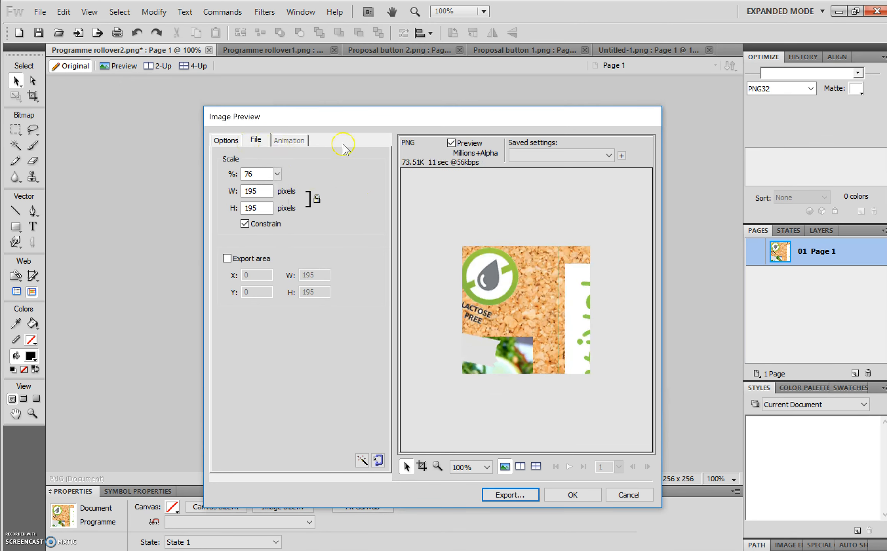
{"action": "left_click", "coordinate": [277, 174]}
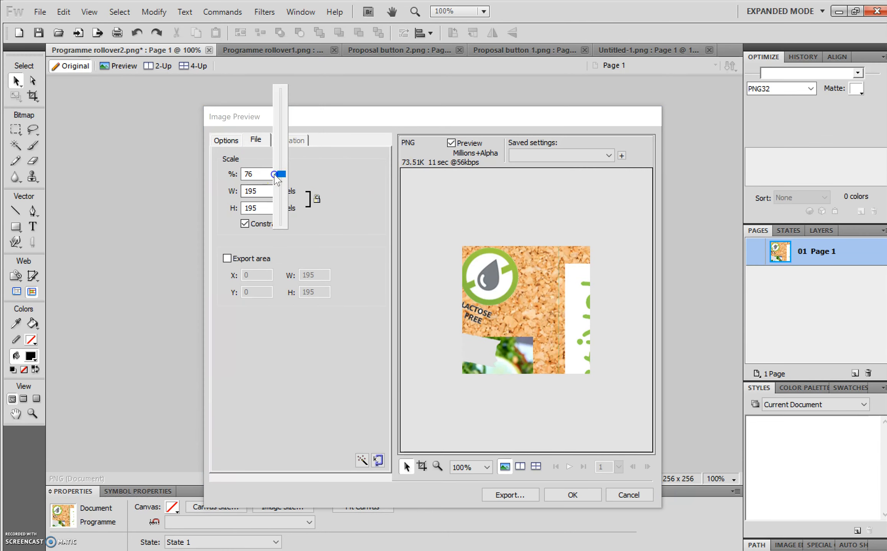
{"action": "left_click_drag", "start_coordinate": [282, 177], "coordinate": [286, 154]}
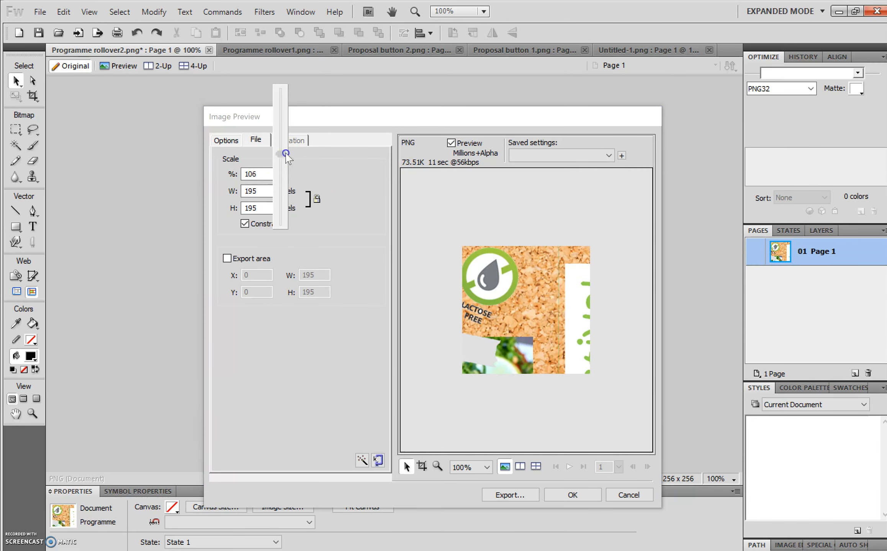
{"action": "left_click", "coordinate": [336, 182]}
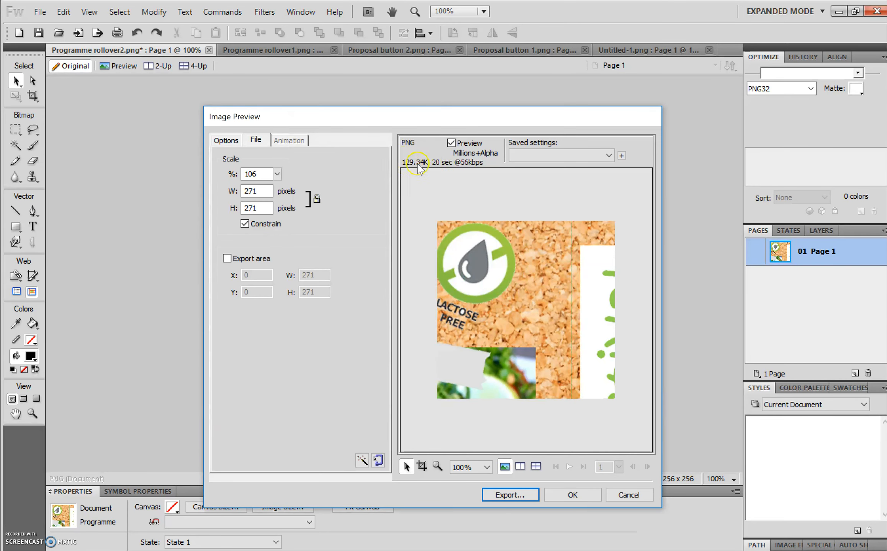
{"action": "left_click_drag", "start_coordinate": [277, 174], "coordinate": [278, 200]}
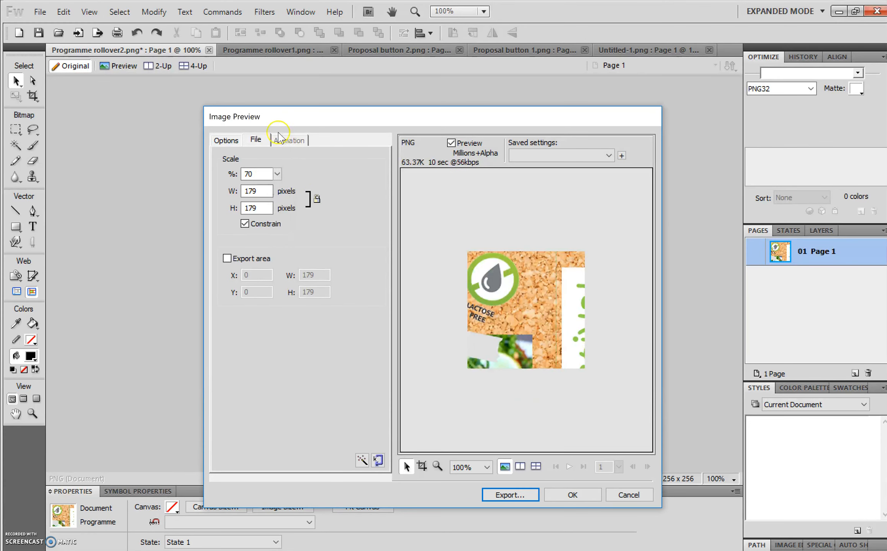
Set the export format to PNG 32 and cancel the Image Preview
{"action": "left_click", "coordinate": [226, 140]}
{"action": "left_click", "coordinate": [325, 159]}
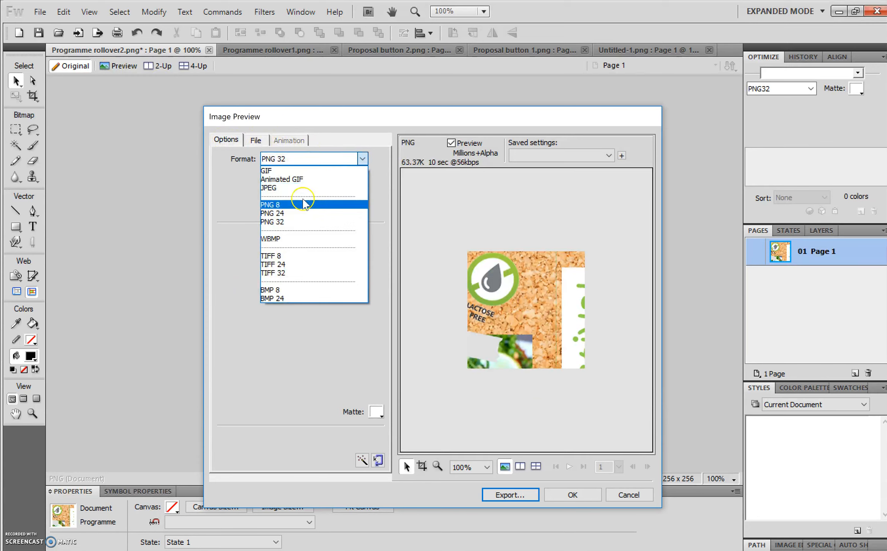
{"action": "left_click", "coordinate": [284, 223]}
{"action": "left_click", "coordinate": [508, 499]}
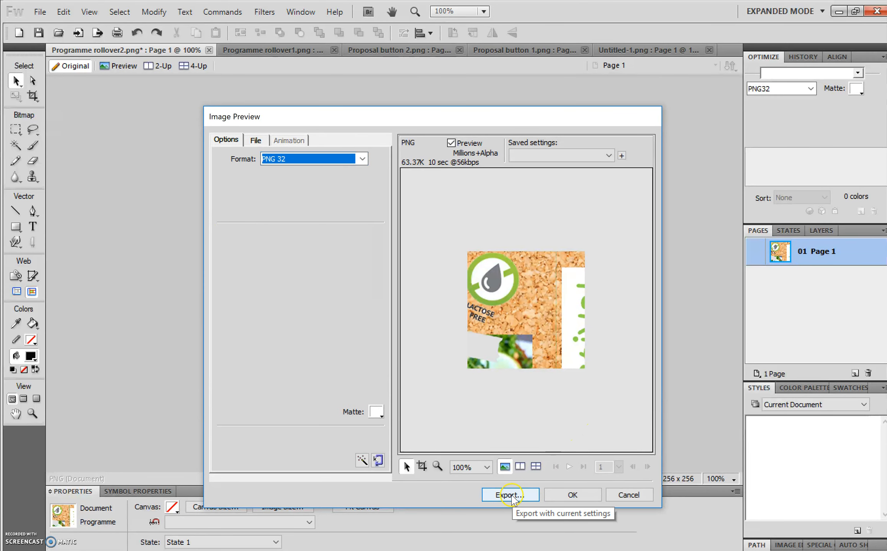
{"action": "left_click", "coordinate": [624, 496]}
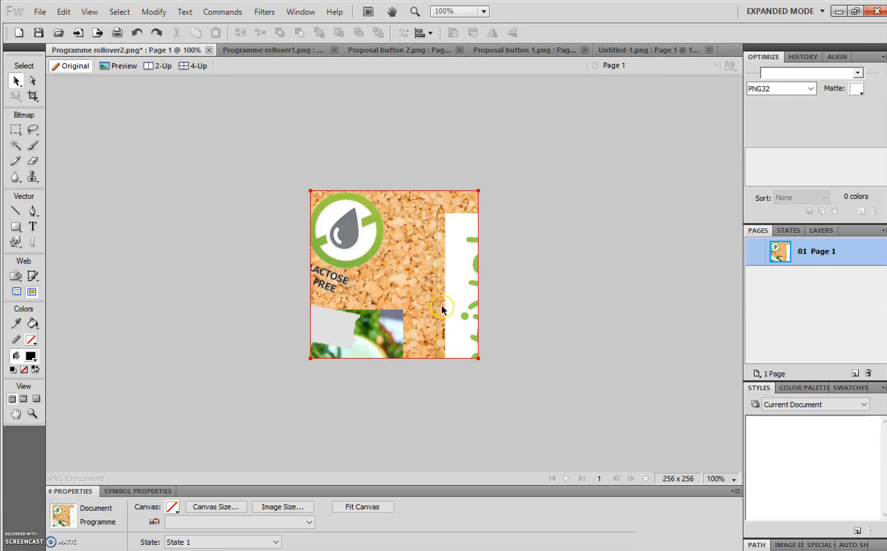
Delete the bitmap from the Programme rollover2 canvas and set the canvas colour to white
{"action": "left_click", "coordinate": [363, 292]}
{"action": "key", "text": "Delete"}
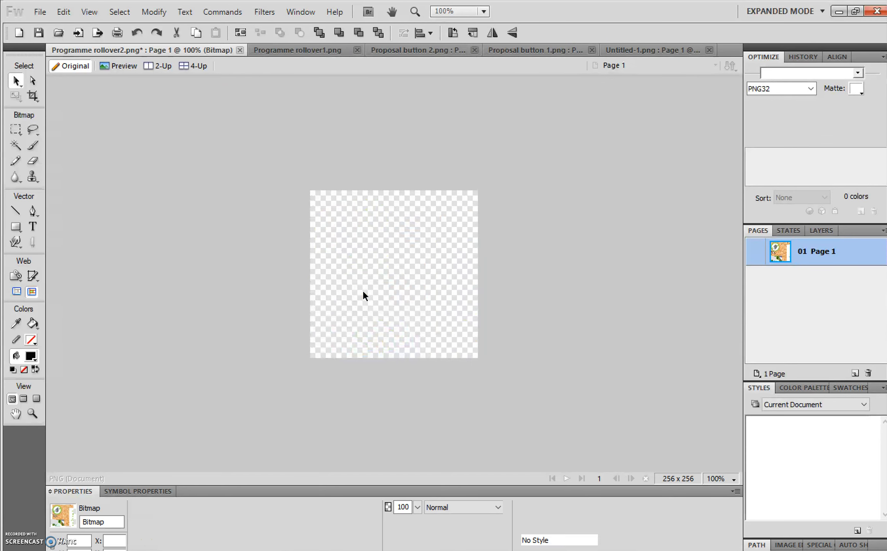
{"action": "left_click", "coordinate": [173, 507]}
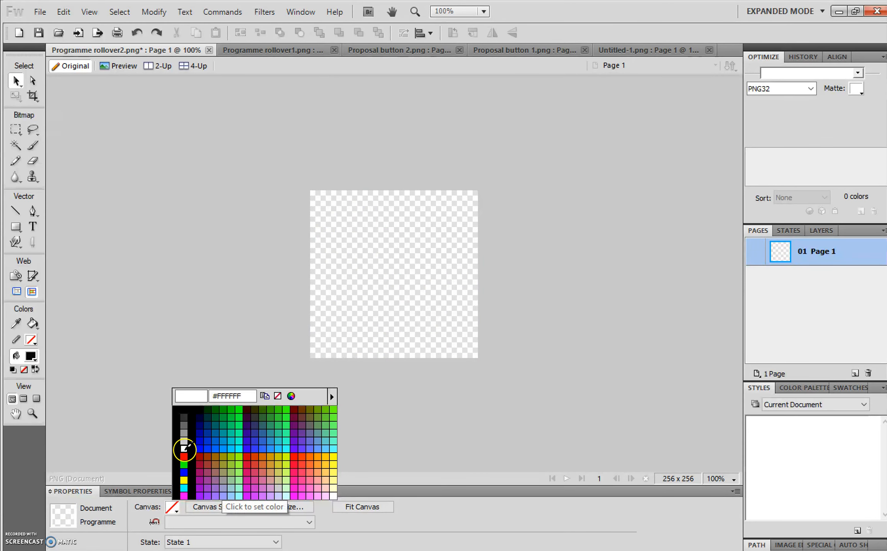
{"action": "left_click", "coordinate": [185, 450]}
Add a text box to the Programme rollover2 canvas, then switch to the Programme rollover1 document and select its text
{"action": "left_click", "coordinate": [38, 229]}
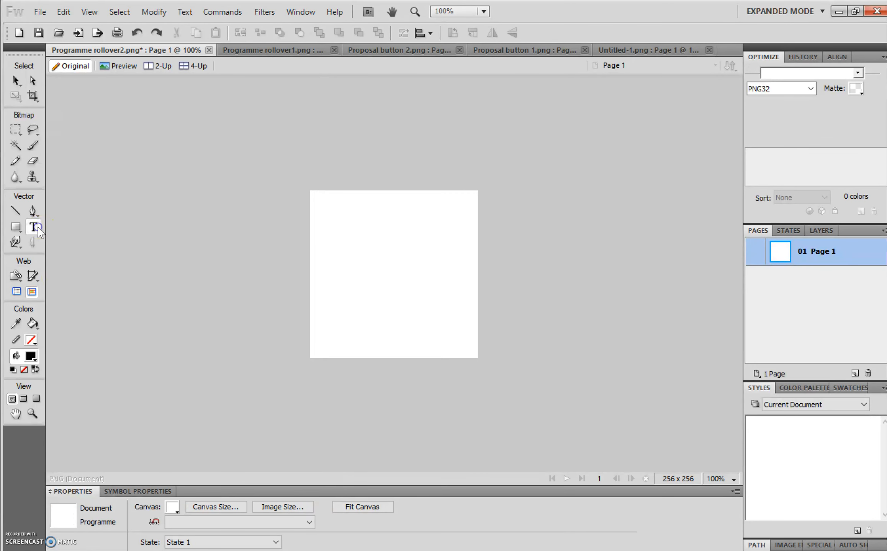
{"action": "left_click", "coordinate": [345, 254]}
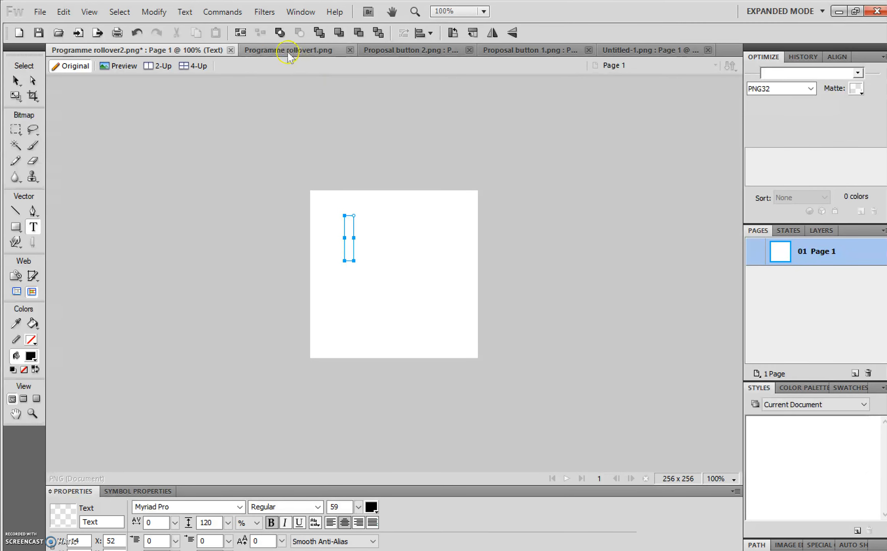
{"action": "left_click", "coordinate": [275, 50]}
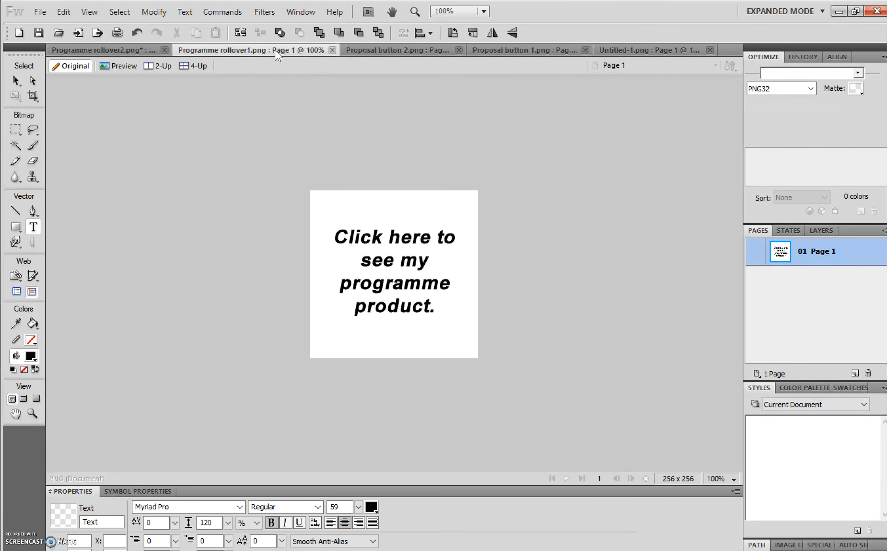
{"action": "left_click", "coordinate": [405, 262]}
{"action": "left_click", "coordinate": [406, 261]}
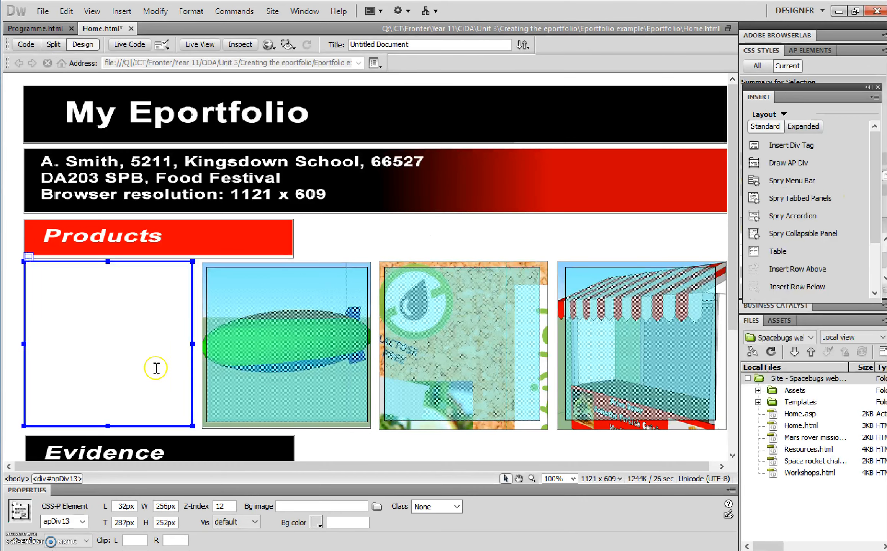
Insert a rollover image into the empty product AP Div, choosing Programme v2.png as the original image
{"action": "left_click", "coordinate": [148, 358]}
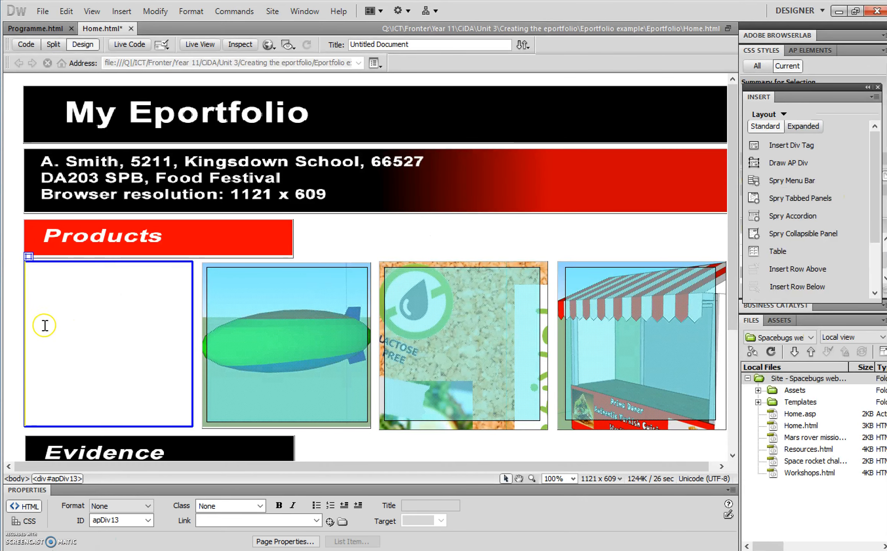
{"action": "left_click", "coordinate": [118, 11]}
{"action": "mouse_move", "coordinate": [174, 56]}
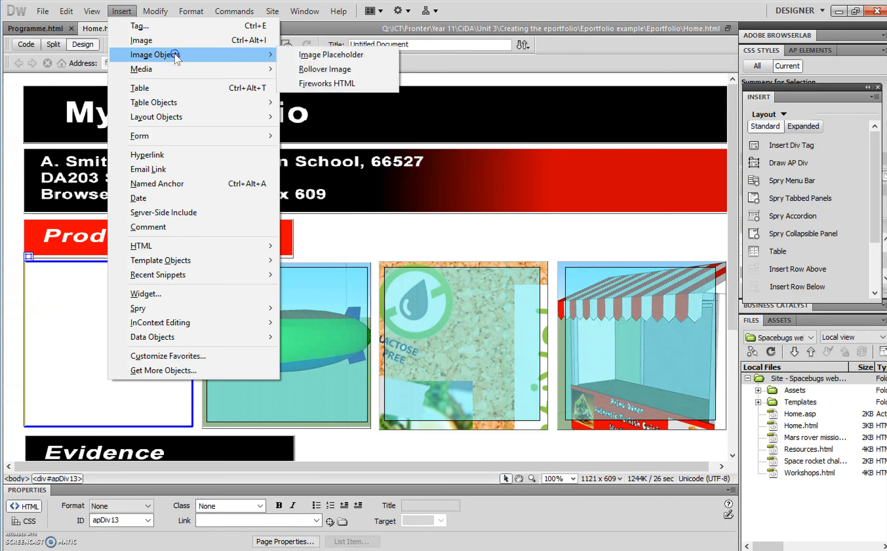
{"action": "left_click", "coordinate": [314, 69]}
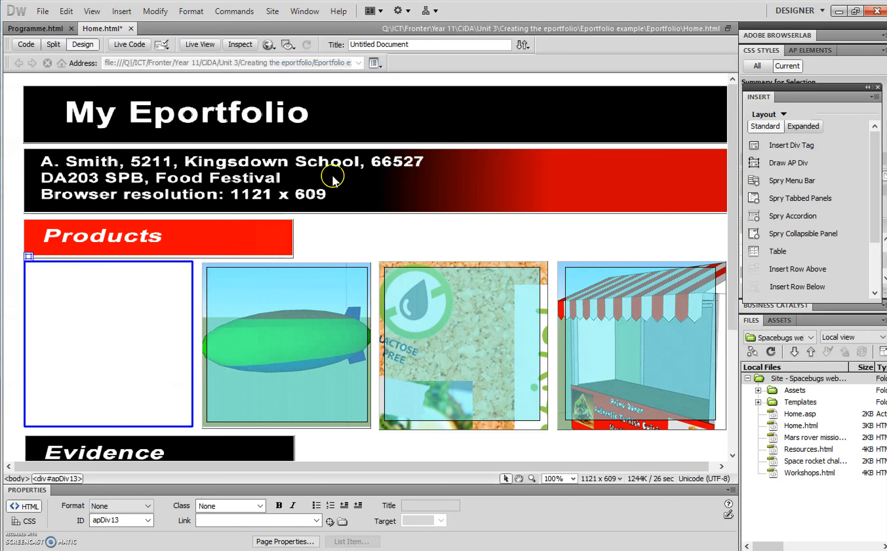
{"action": "left_click", "coordinate": [532, 269]}
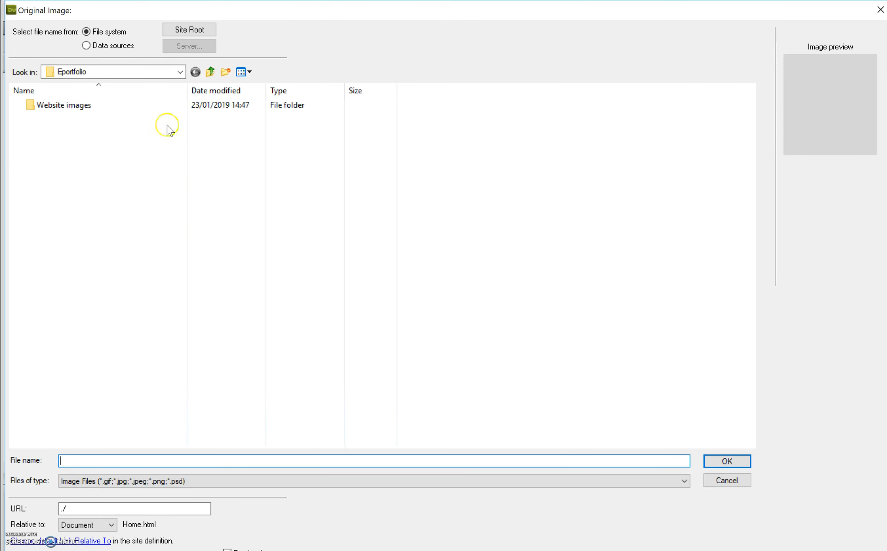
{"action": "double_click", "coordinate": [100, 106]}
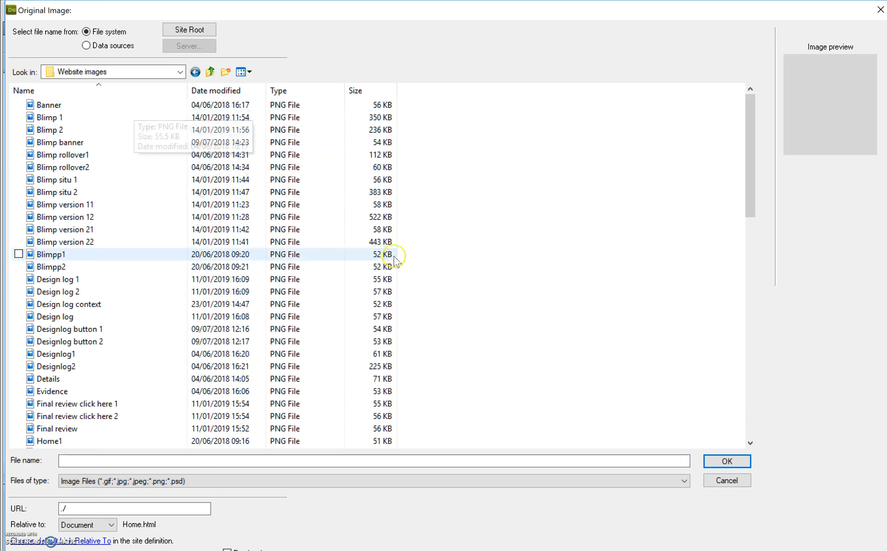
{"action": "left_click_drag", "start_coordinate": [743, 178], "coordinate": [756, 365]}
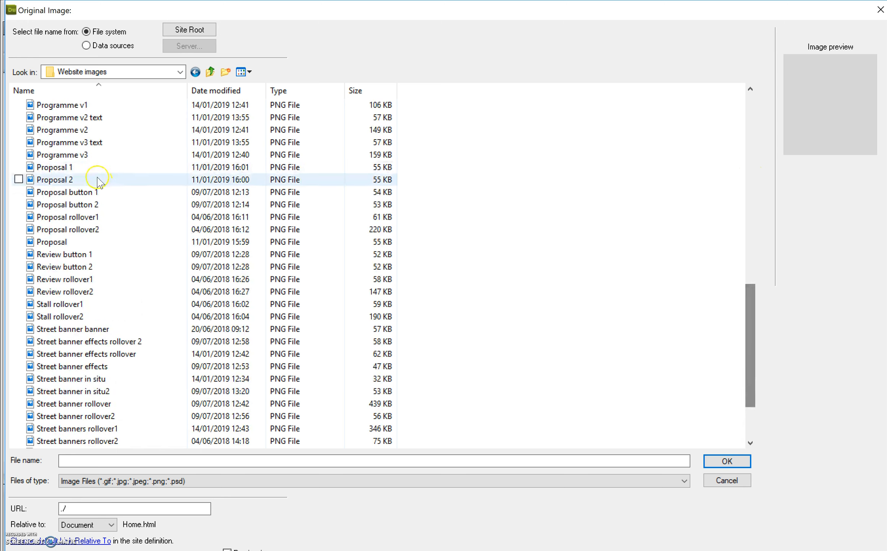
{"action": "left_click", "coordinate": [72, 192]}
{"action": "left_click", "coordinate": [75, 203]}
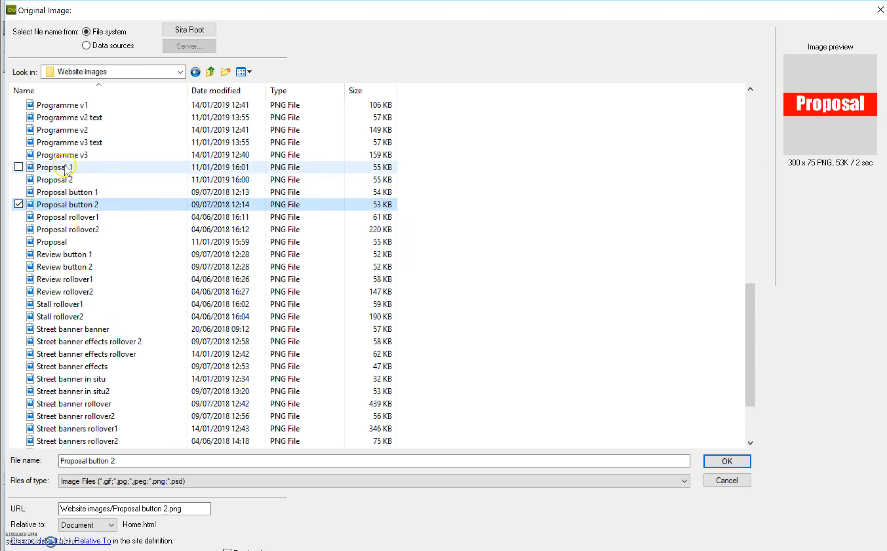
{"action": "left_click", "coordinate": [69, 167]}
{"action": "left_click", "coordinate": [77, 142]}
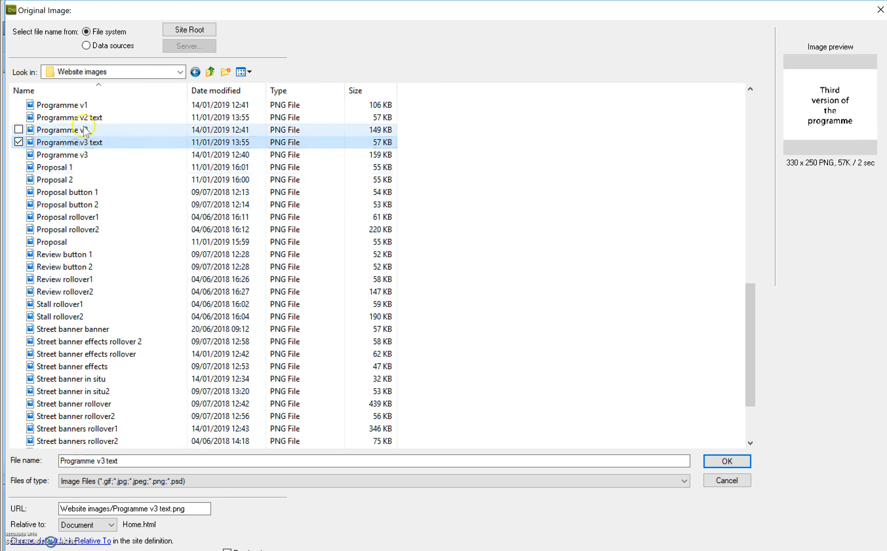
{"action": "left_click", "coordinate": [78, 130]}
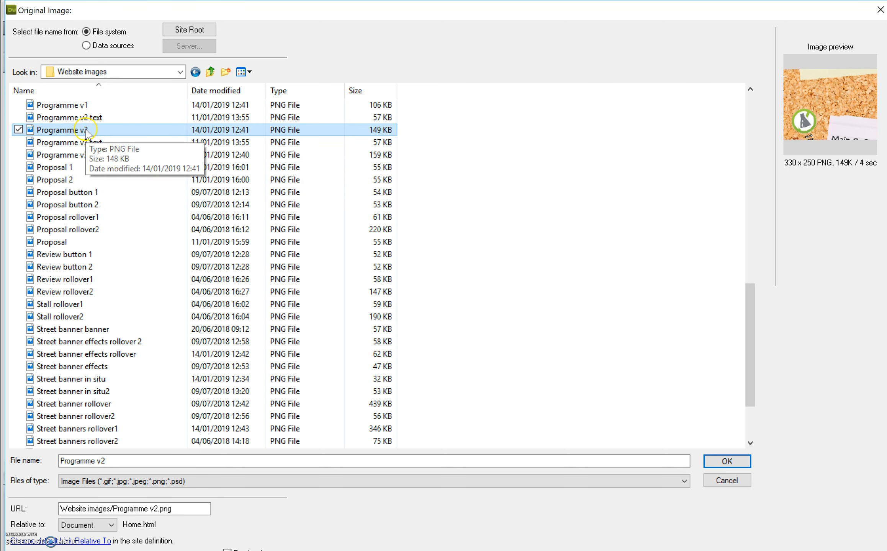
{"action": "double_click", "coordinate": [86, 130]}
Set the rollover image to Programme v3 text.png and confirm the rollover image insertion
{"action": "left_click", "coordinate": [531, 289]}
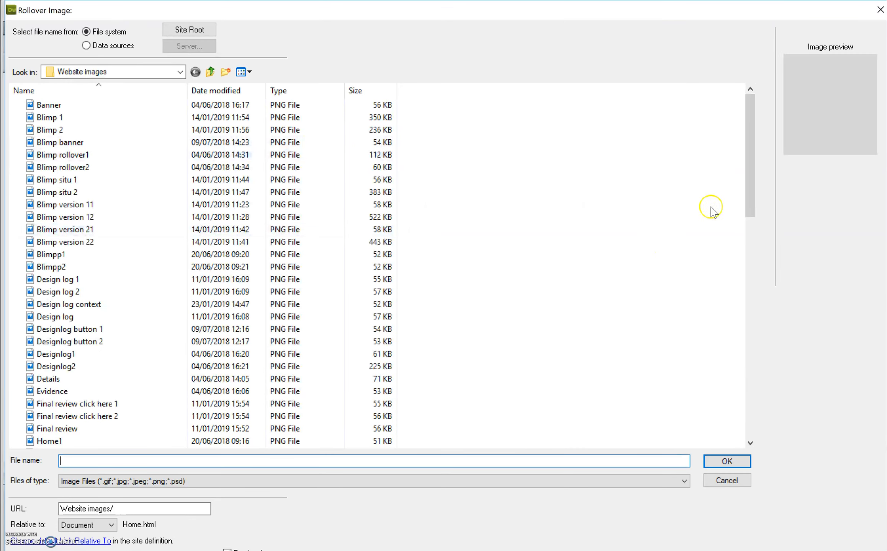
{"action": "left_click_drag", "start_coordinate": [749, 166], "coordinate": [764, 366]}
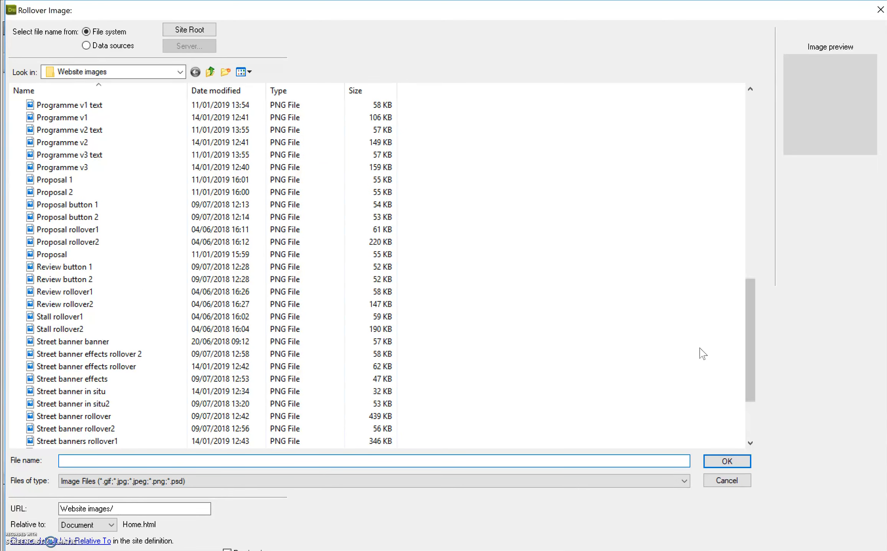
{"action": "left_click", "coordinate": [81, 118]}
{"action": "left_click", "coordinate": [86, 127]}
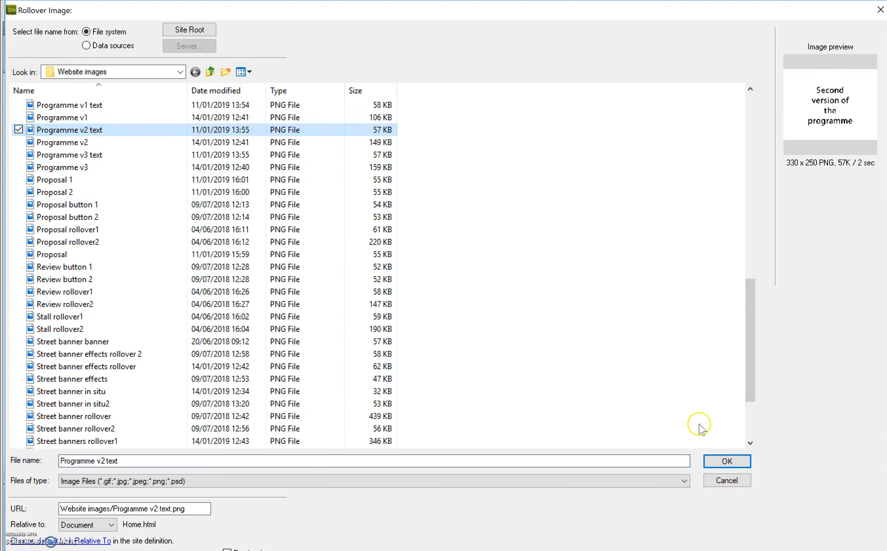
{"action": "left_click", "coordinate": [117, 154]}
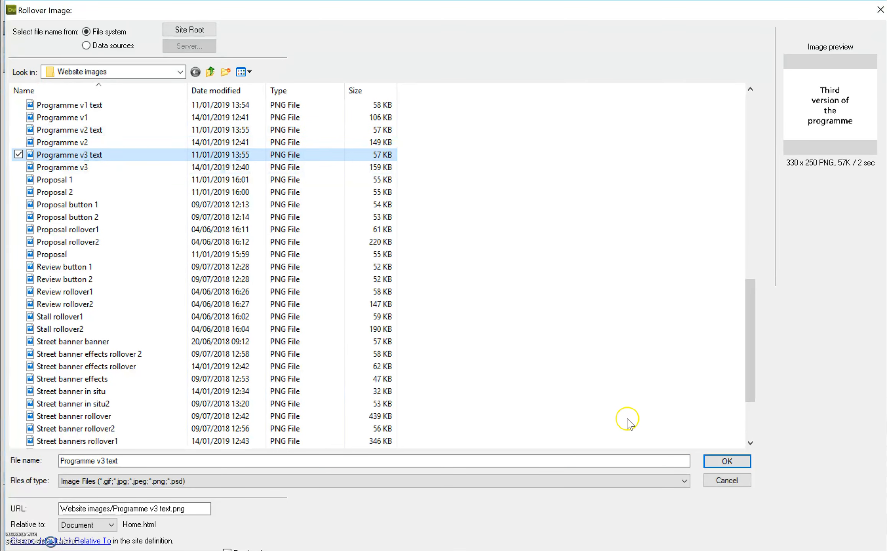
{"action": "left_click", "coordinate": [742, 462]}
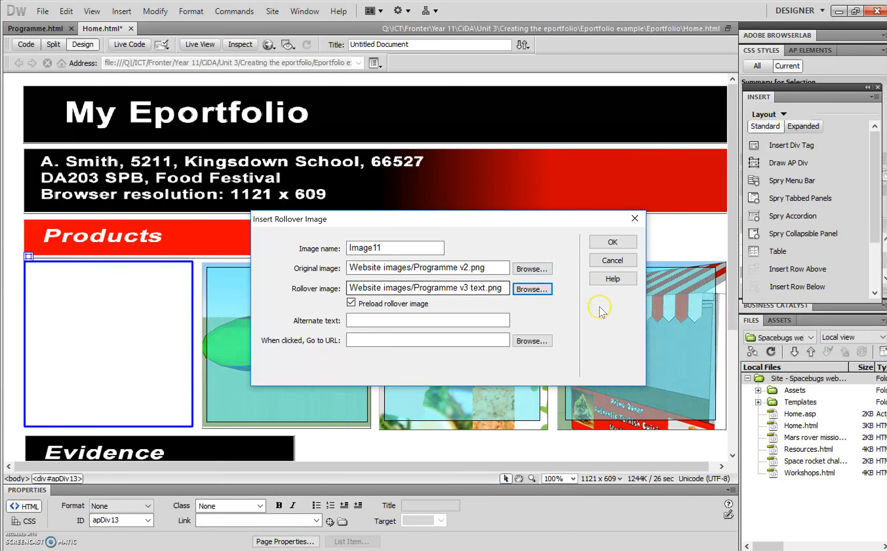
{"action": "left_click", "coordinate": [616, 242]}
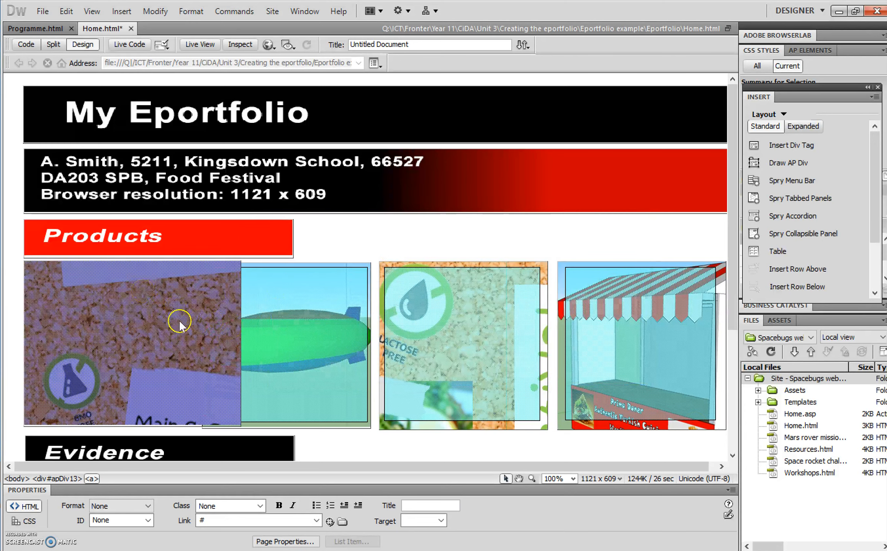
Zoom the page to 50 percent and adjust the position of the programme rollover image's AP Div
{"action": "left_click", "coordinate": [574, 478]}
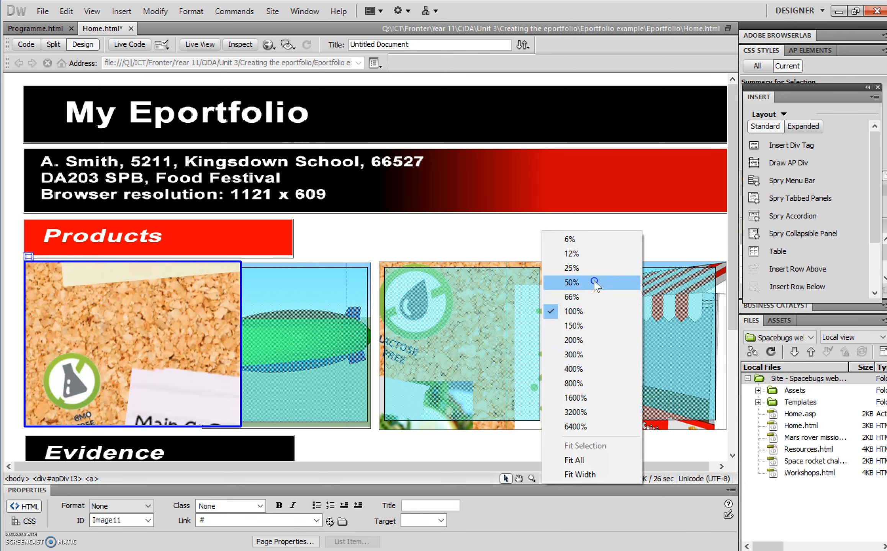
{"action": "left_click", "coordinate": [594, 283]}
{"action": "left_click", "coordinate": [77, 207]}
{"action": "left_click_drag", "start_coordinate": [120, 250], "coordinate": [95, 246]}
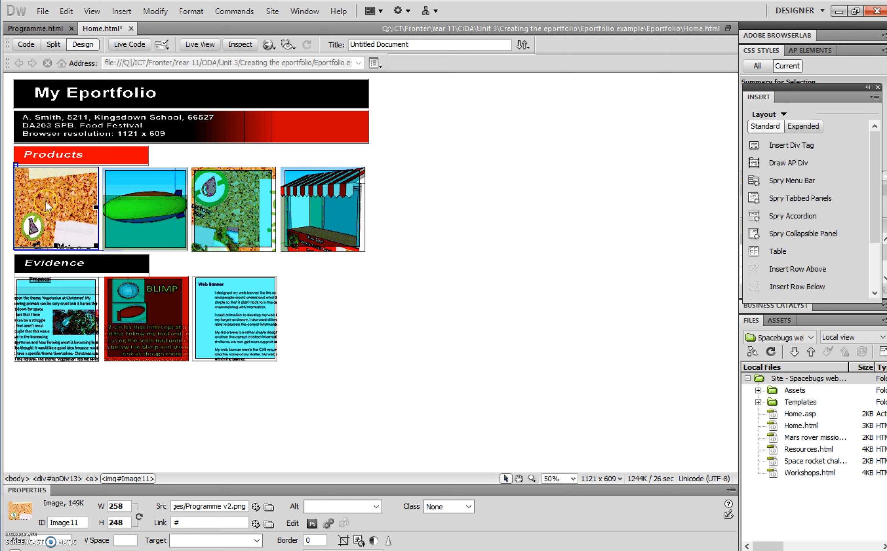
{"action": "left_click", "coordinate": [16, 166]}
{"action": "left_click_drag", "start_coordinate": [16, 167], "coordinate": [16, 168]}
Inspect the Blimp image's hotspot link and try previewing the page in a browser, cancelling the save prompt
{"action": "left_click", "coordinate": [154, 205]}
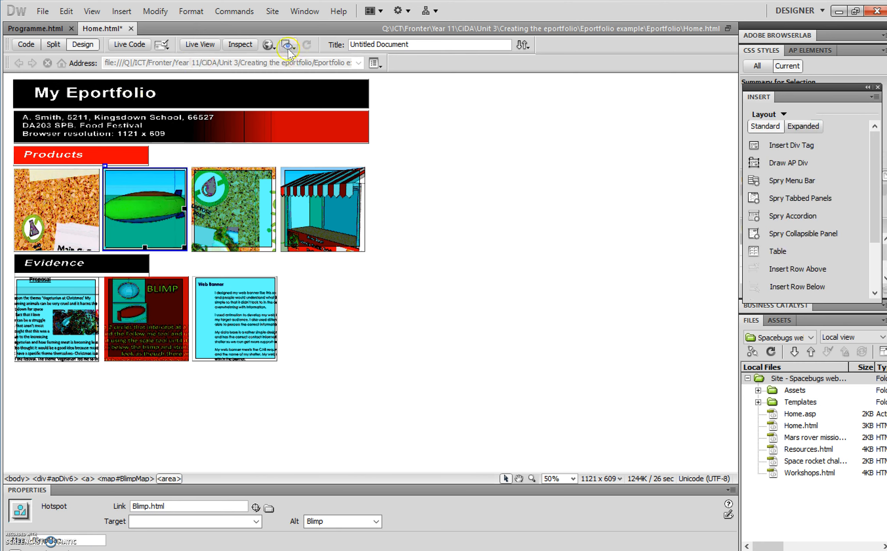
{"action": "left_click", "coordinate": [269, 45]}
{"action": "left_click", "coordinate": [295, 67]}
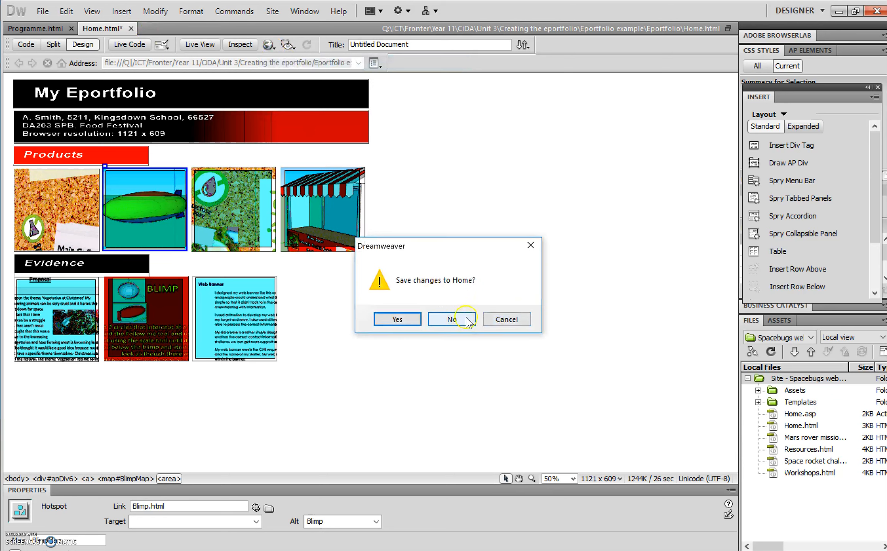
{"action": "left_click", "coordinate": [524, 322]}
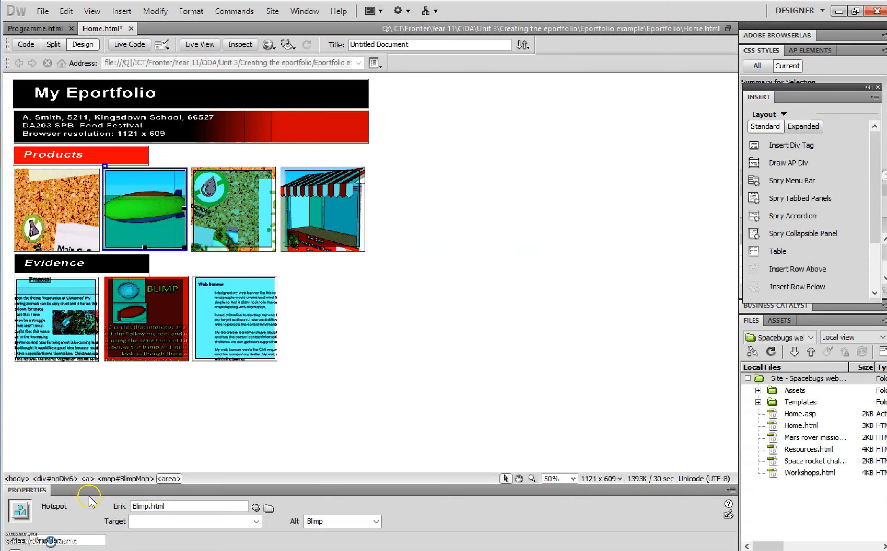
Draw a rectangular hotspot covering the programme rollover image
{"action": "left_click", "coordinate": [62, 187]}
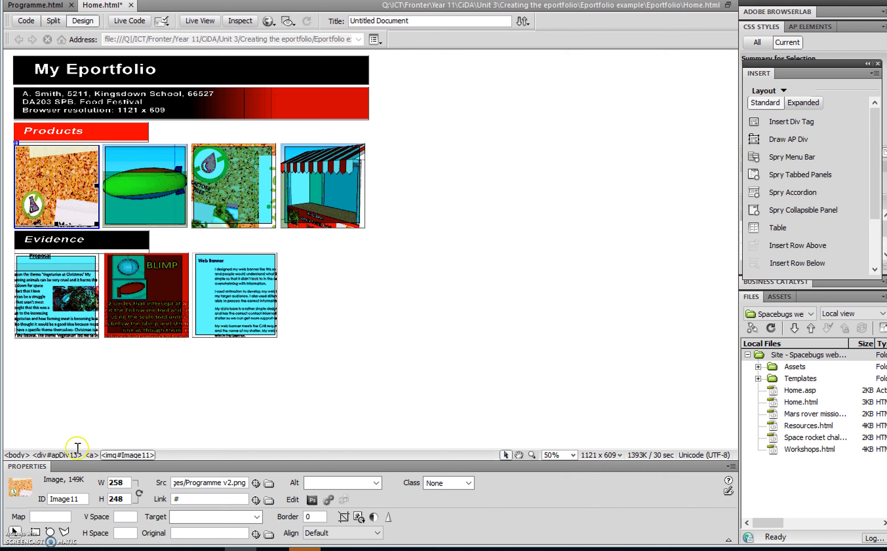
{"action": "left_click", "coordinate": [36, 532]}
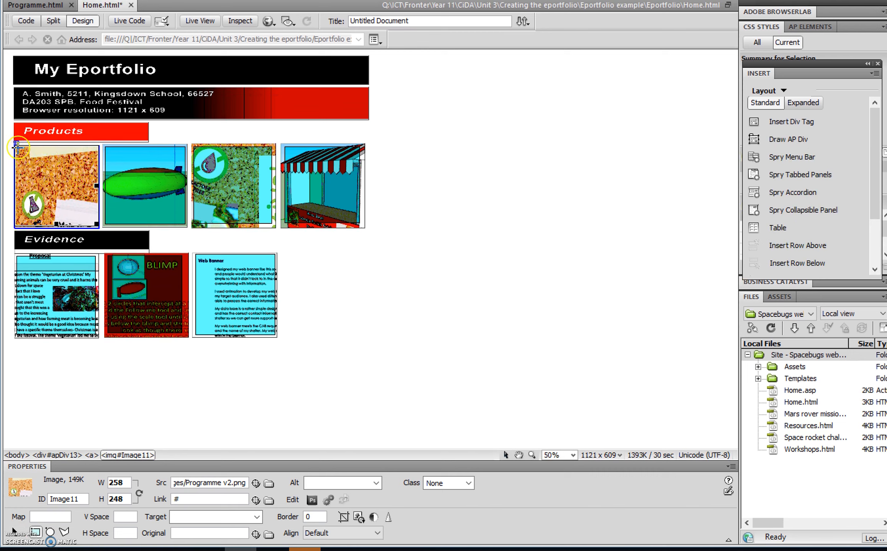
{"action": "left_click_drag", "start_coordinate": [16, 144], "coordinate": [95, 222]}
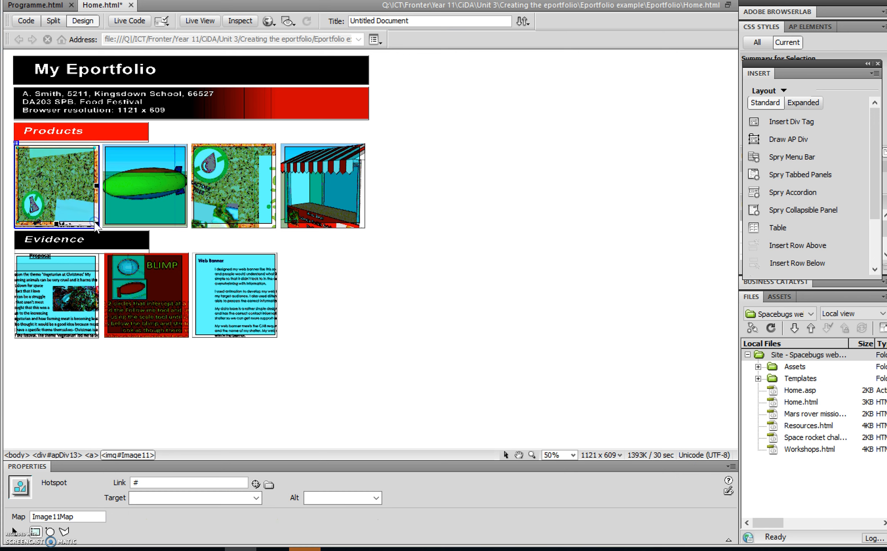
{"action": "left_click", "coordinate": [547, 297]}
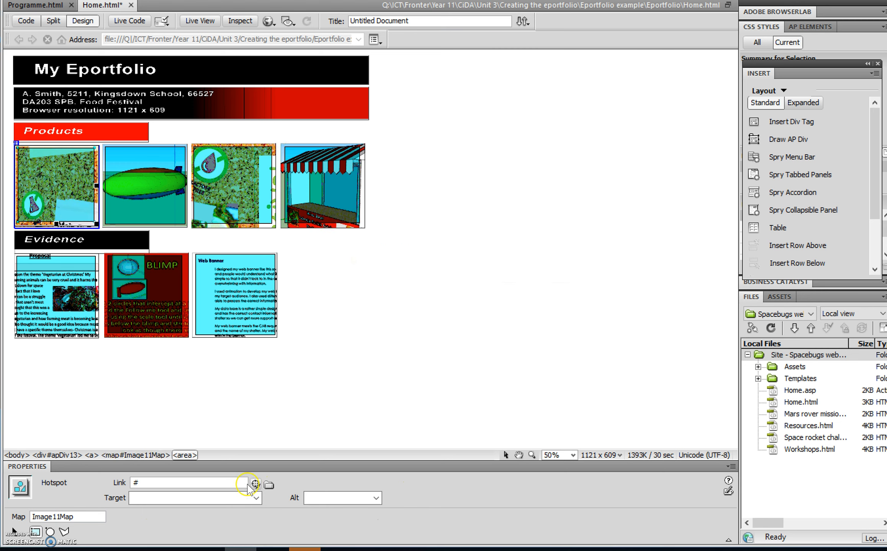
Link the new hotspot to Programme.html and give it the alt text Programme
{"action": "left_click", "coordinate": [270, 486]}
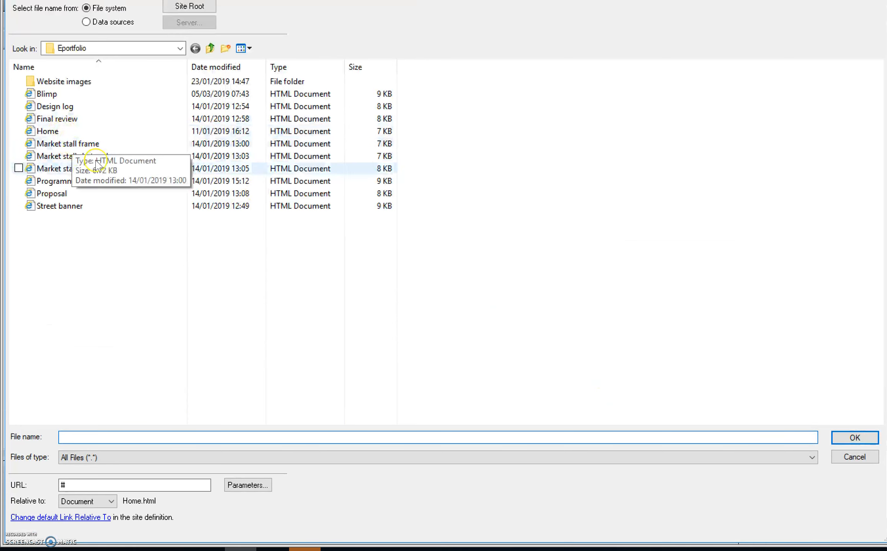
{"action": "double_click", "coordinate": [71, 180]}
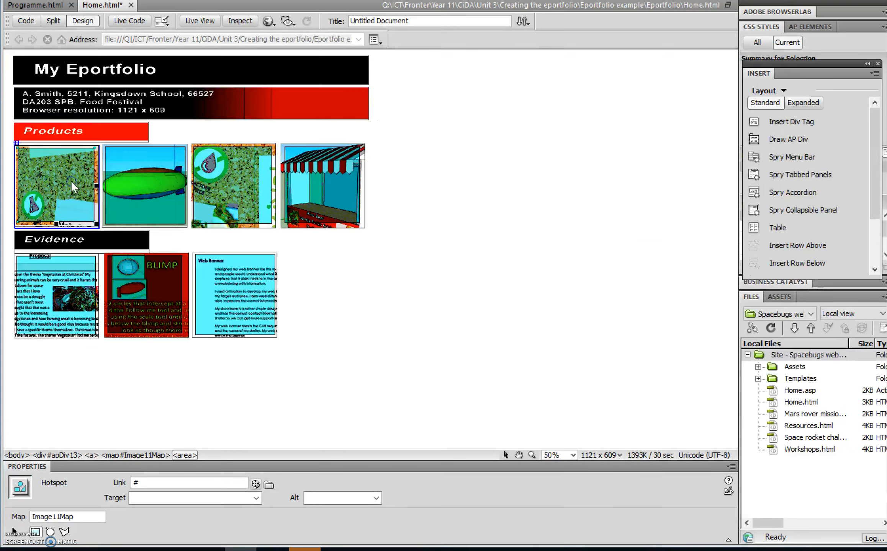
{"action": "left_click", "coordinate": [335, 499]}
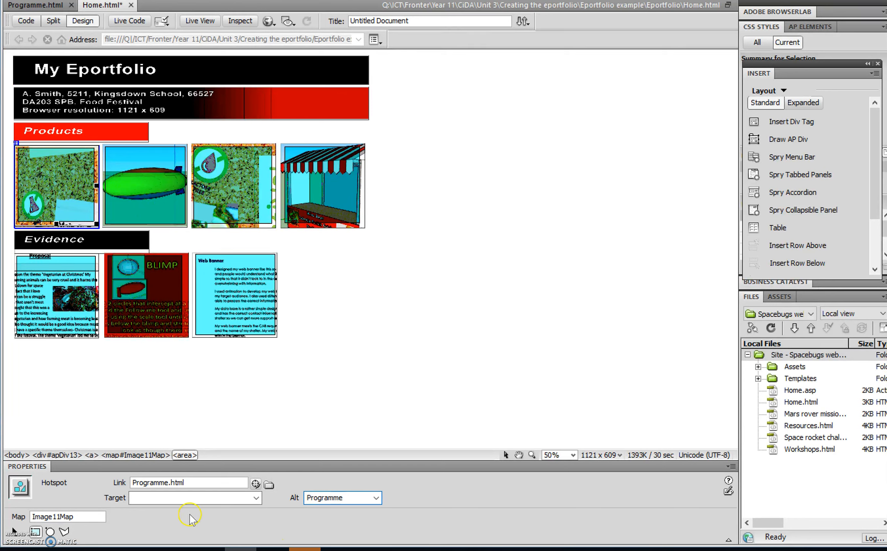
{"action": "left_click", "coordinate": [183, 498]}
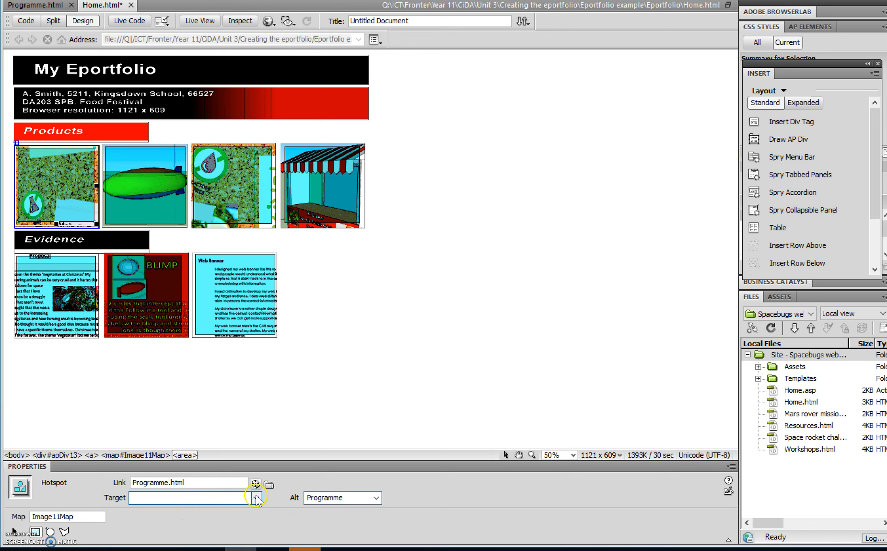
{"action": "left_click", "coordinate": [256, 498]}
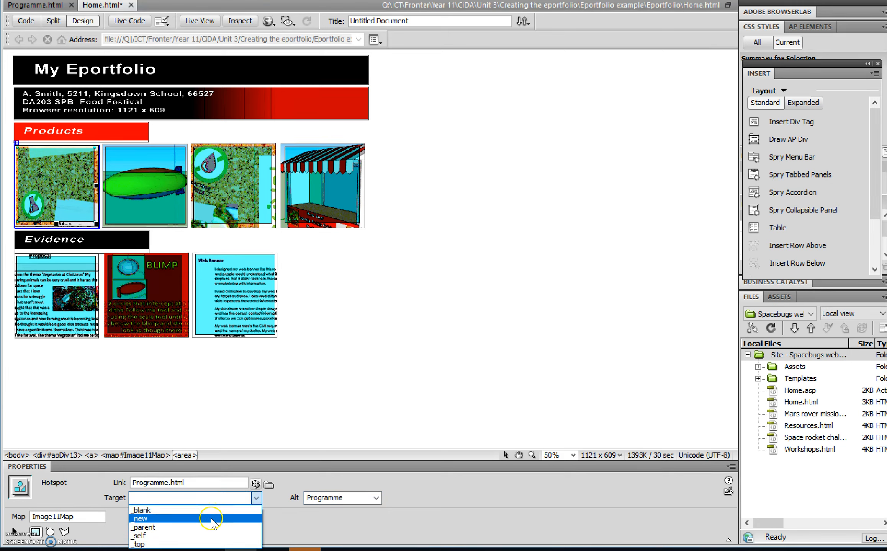
{"action": "left_click", "coordinate": [291, 494]}
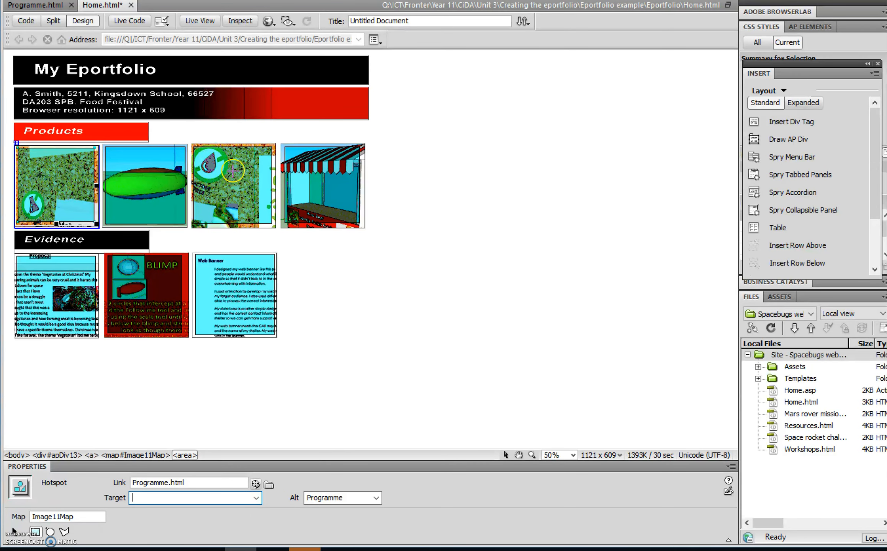
Close the Home page document, saving its changes
{"action": "left_click", "coordinate": [131, 5]}
{"action": "key", "text": "Return"}
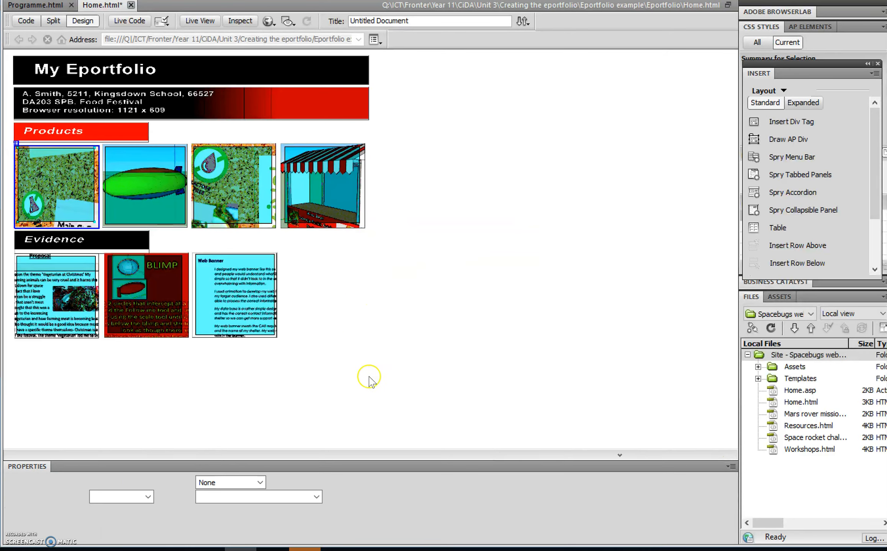
Preview the Home page in the browser and follow the street banner product rollover link
{"action": "left_click", "coordinate": [340, 548]}
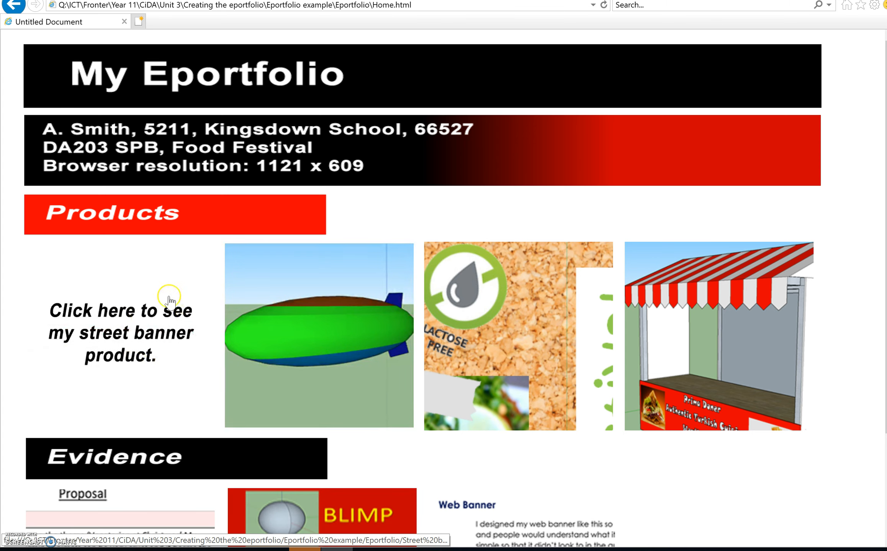
{"action": "left_click", "coordinate": [112, 316]}
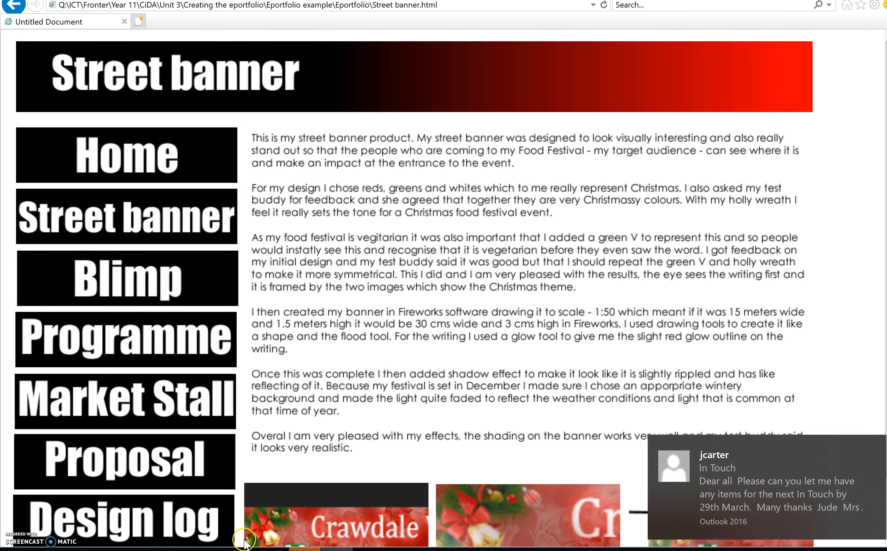
Inspect the Street banner button's hotspot link and its AP Div on the Programme page
{"action": "key", "text": "alt+Tab"}
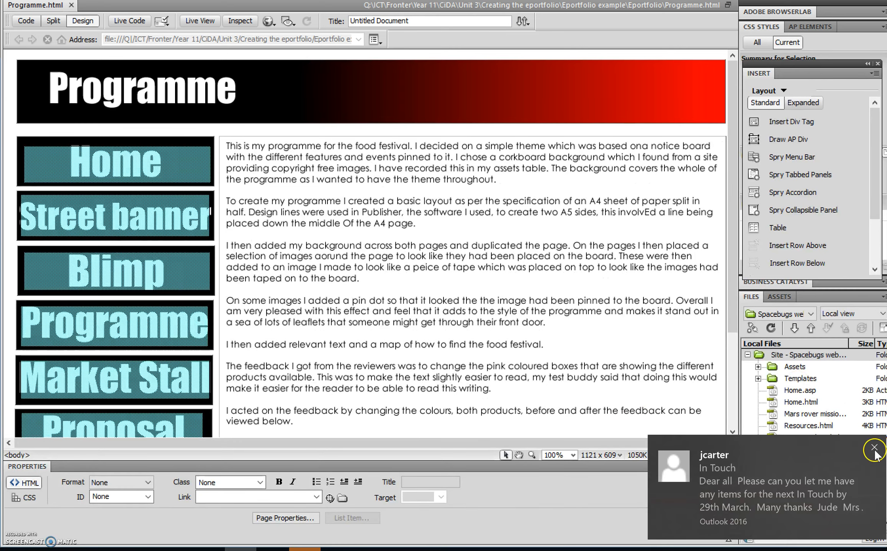
{"action": "left_click", "coordinate": [118, 209]}
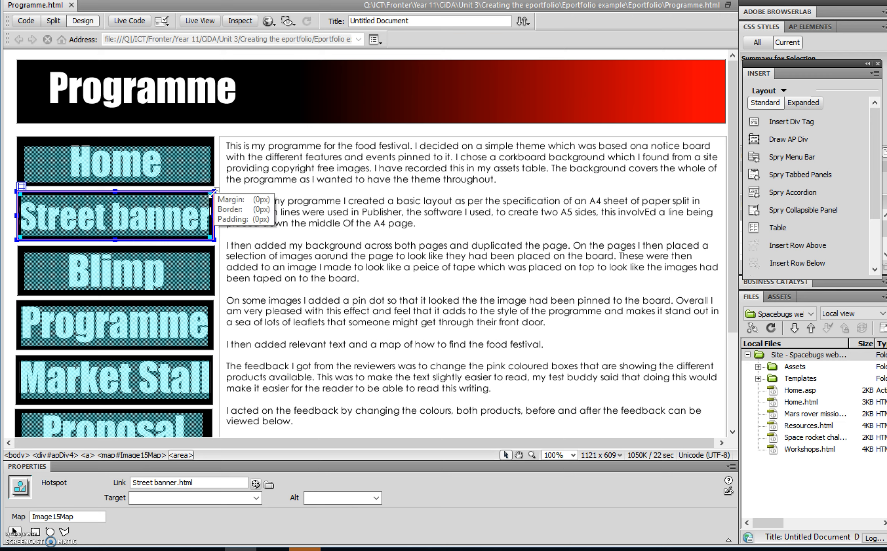
{"action": "left_click", "coordinate": [211, 191]}
{"action": "right_click", "coordinate": [210, 194]}
{"action": "left_click", "coordinate": [202, 190]}
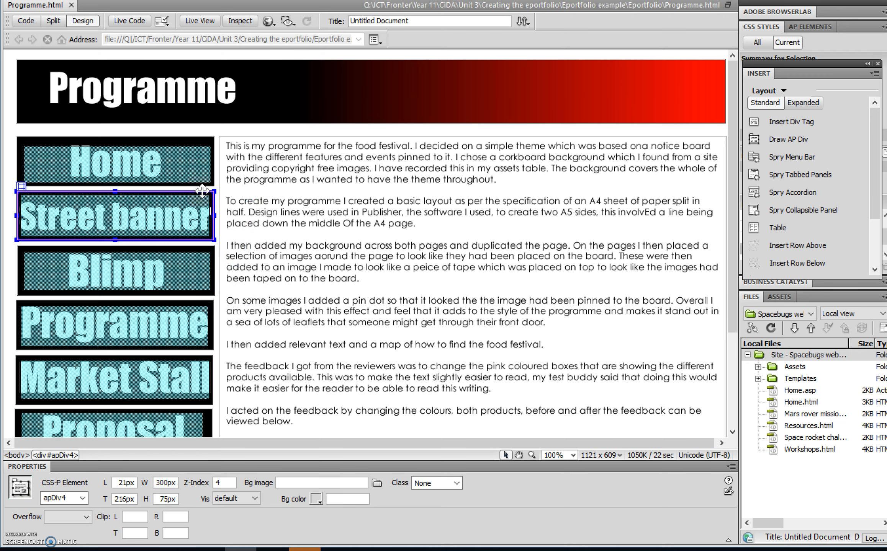
{"action": "left_click", "coordinate": [171, 467]}
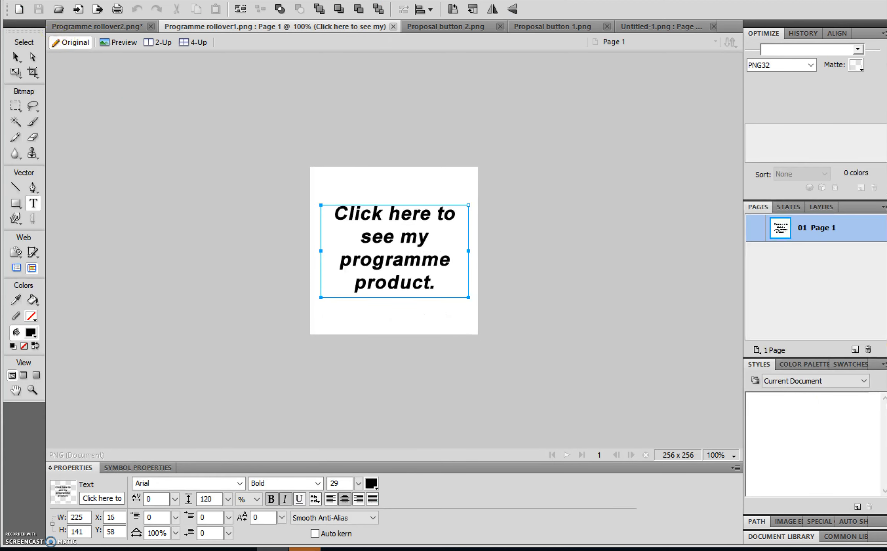
Create a new Fireworks document 300 by 75 pixels
{"action": "key", "text": "alt+f"}
{"action": "key", "text": "Return"}
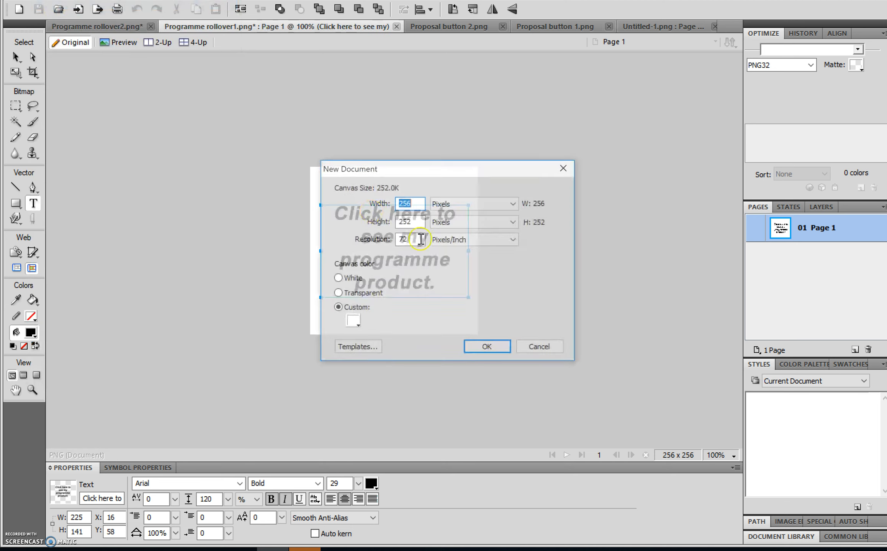
{"action": "type", "text": "30"}
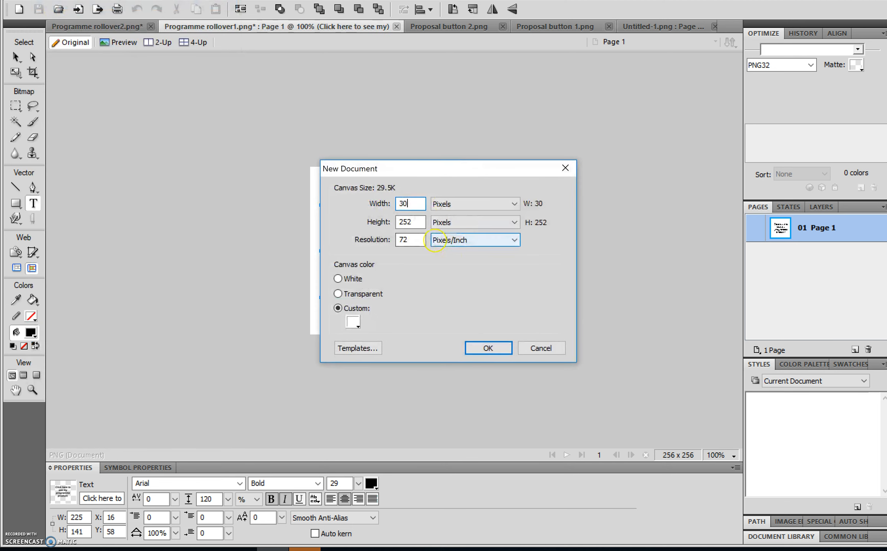
{"action": "left_click_drag", "start_coordinate": [418, 222], "coordinate": [381, 222]}
{"action": "type", "text": "7"}
{"action": "key", "text": "Escape"}
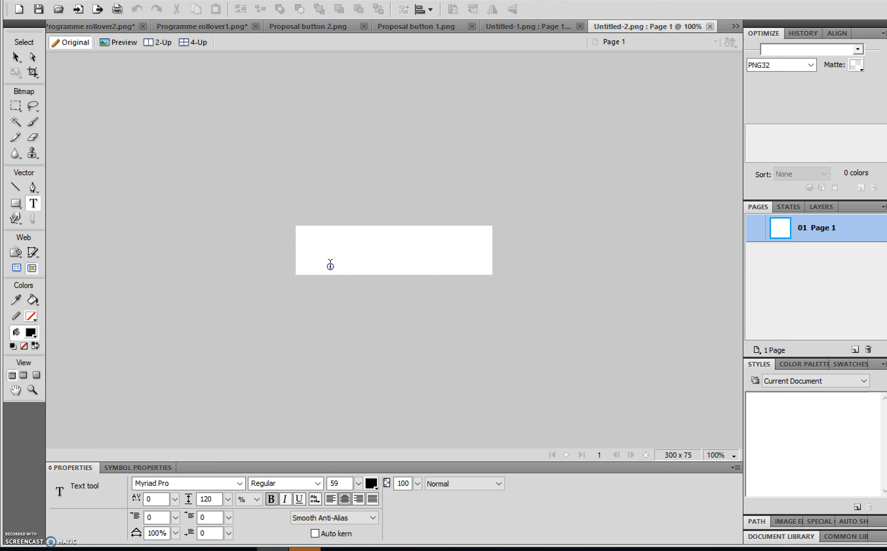
Set the new document's canvas colour to red #FF0000
{"action": "left_click", "coordinate": [330, 265]}
{"action": "left_click", "coordinate": [17, 58]}
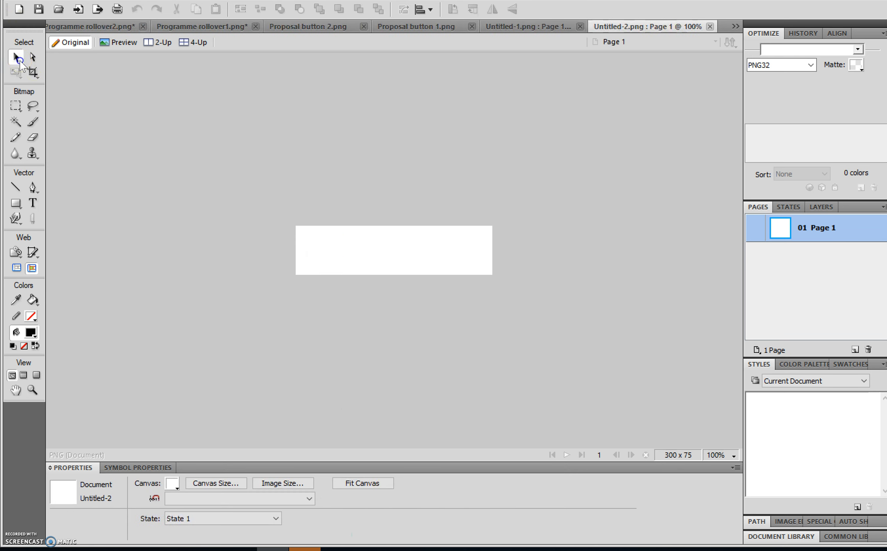
{"action": "left_click", "coordinate": [167, 499]}
{"action": "left_click", "coordinate": [172, 483]}
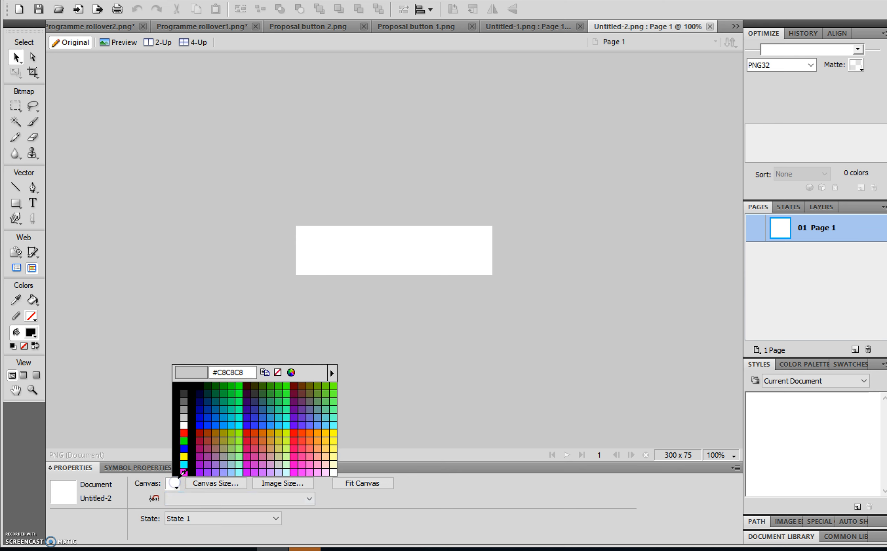
{"action": "left_click", "coordinate": [184, 438]}
Compare the two existing Proposal button images in their open documents
{"action": "left_click", "coordinate": [430, 26]}
{"action": "left_click", "coordinate": [317, 26]}
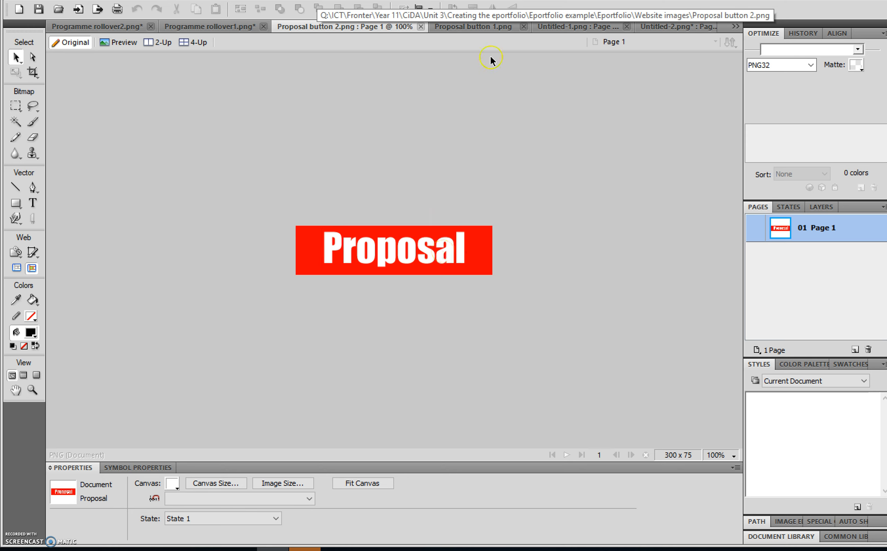
{"action": "left_click", "coordinate": [462, 27]}
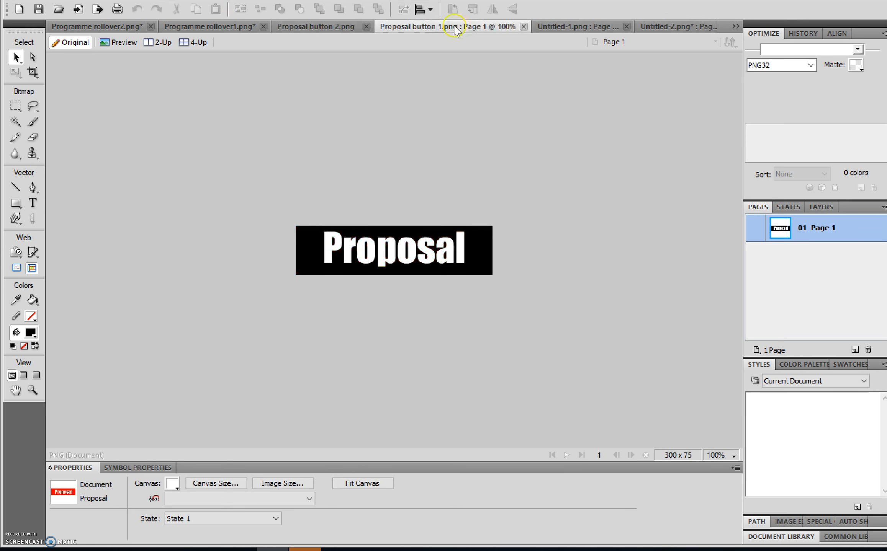
{"action": "left_click", "coordinate": [486, 251]}
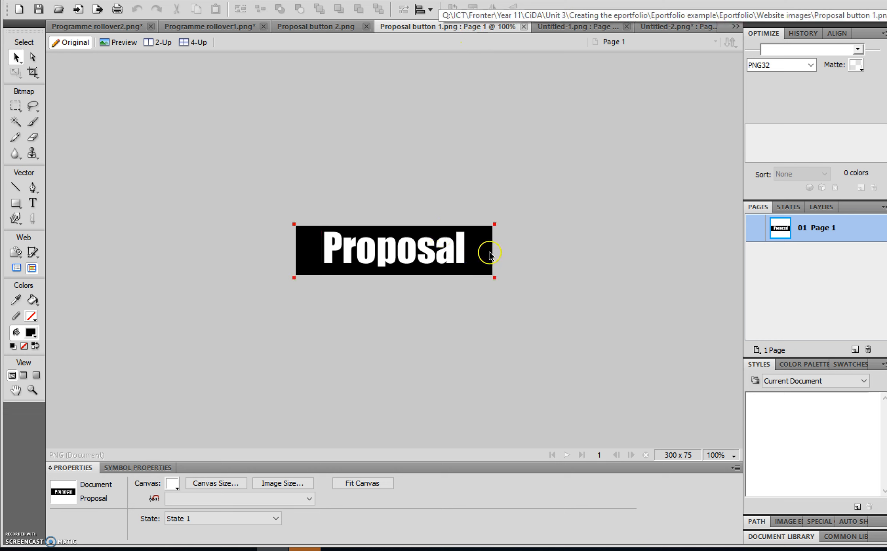
{"action": "left_click", "coordinate": [337, 205]}
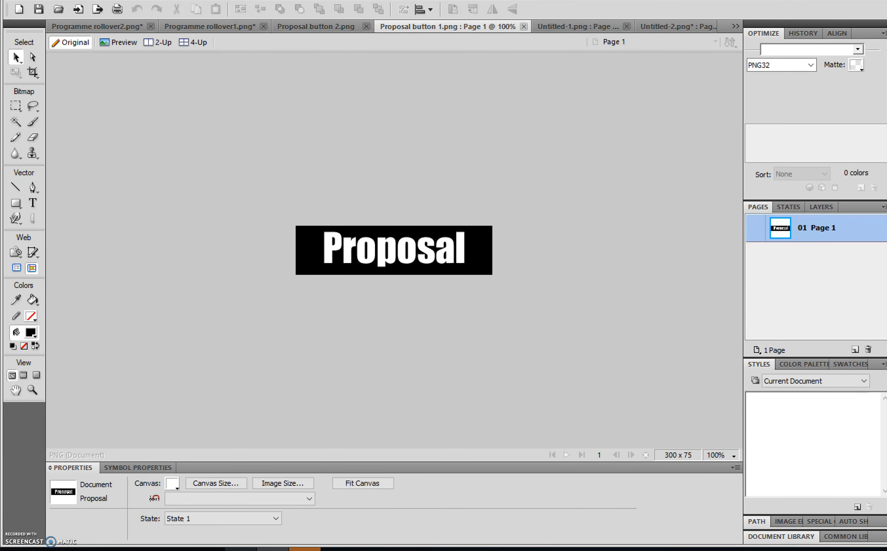
{"action": "left_click", "coordinate": [241, 549]}
{"action": "left_click", "coordinate": [198, 189]}
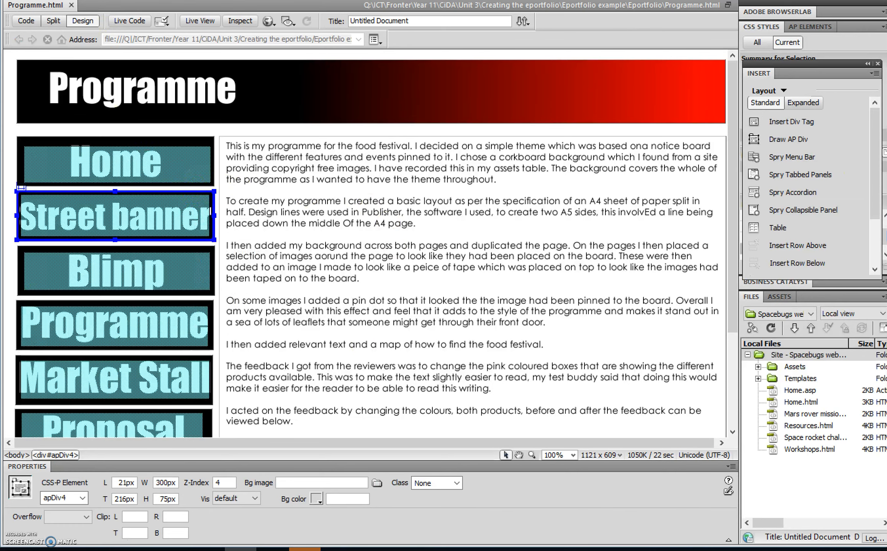
{"action": "left_click", "coordinate": [121, 1]}
{"action": "mouse_move", "coordinate": [155, 32]}
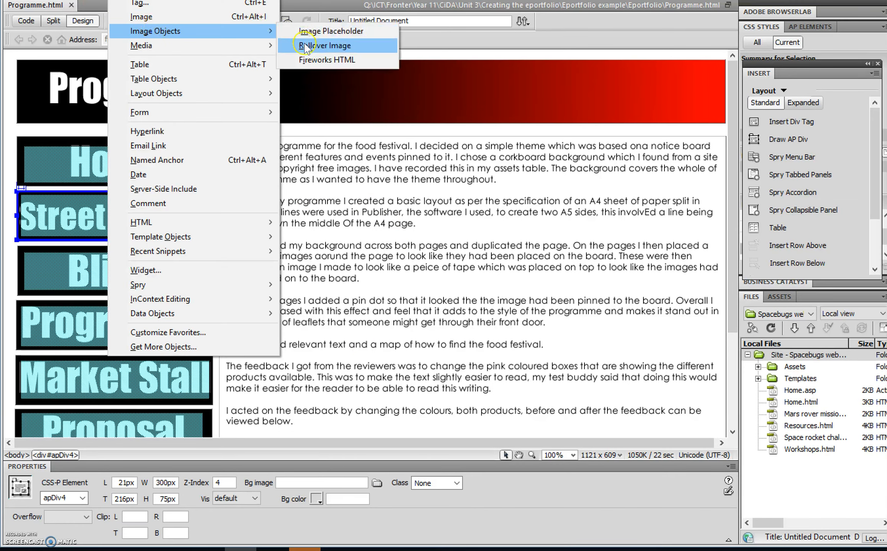
{"action": "left_click", "coordinate": [317, 45]}
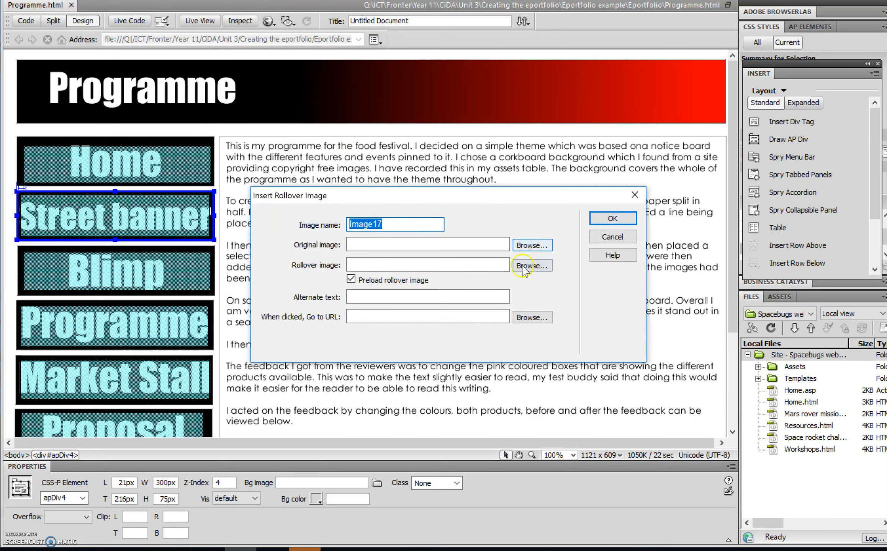
{"action": "left_click", "coordinate": [612, 237]}
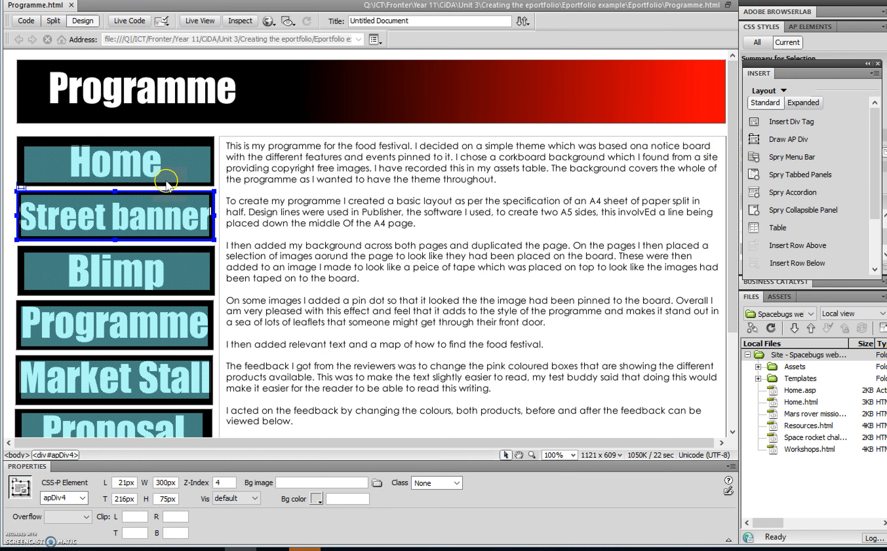
Select the Home button image on the Programme page to inspect its properties
{"action": "left_click", "coordinate": [169, 163]}
{"action": "left_click", "coordinate": [185, 143]}
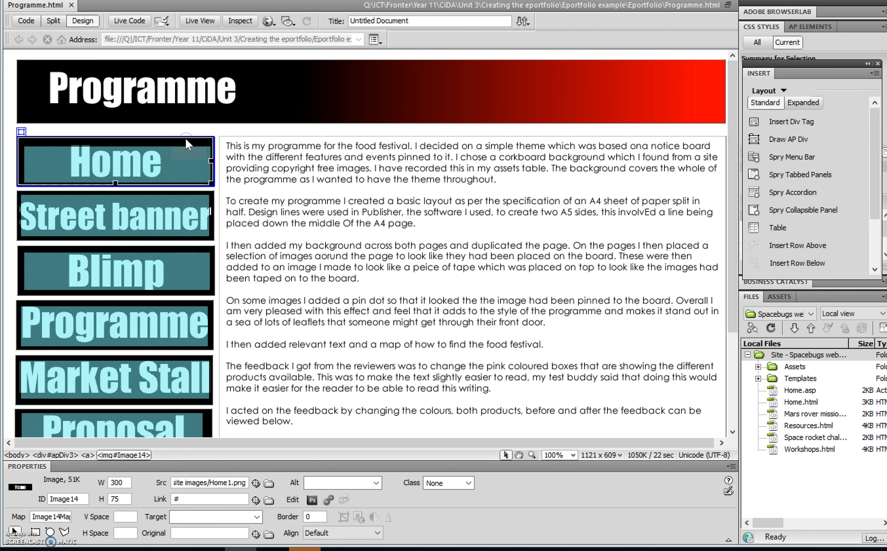